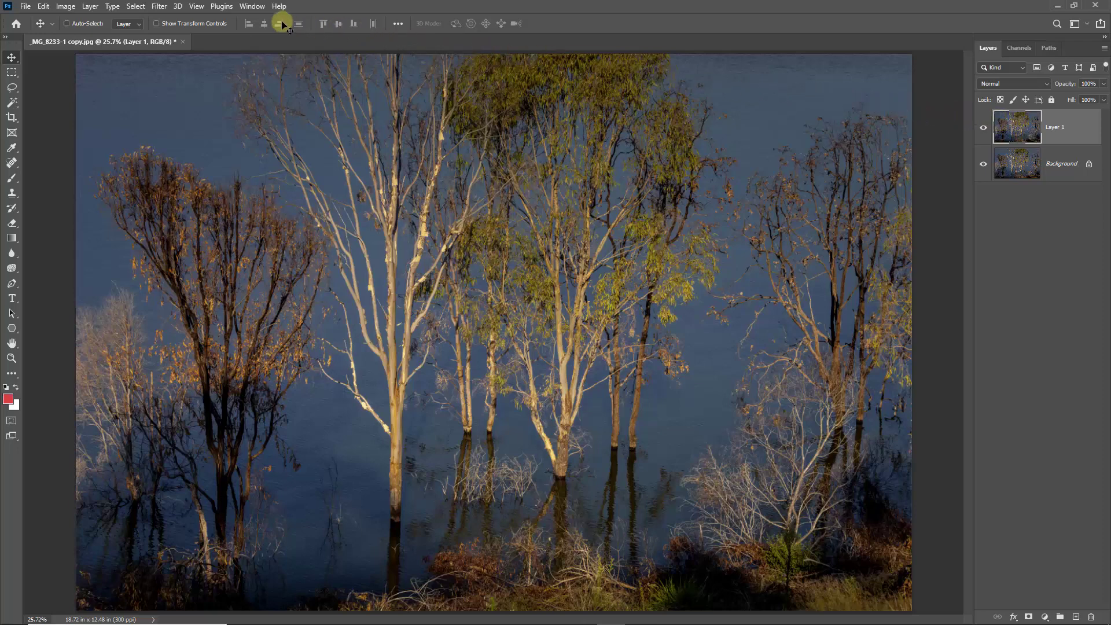
- Open Layer 1 in the Topaz Studio 2 filter plugin
click(160, 8)
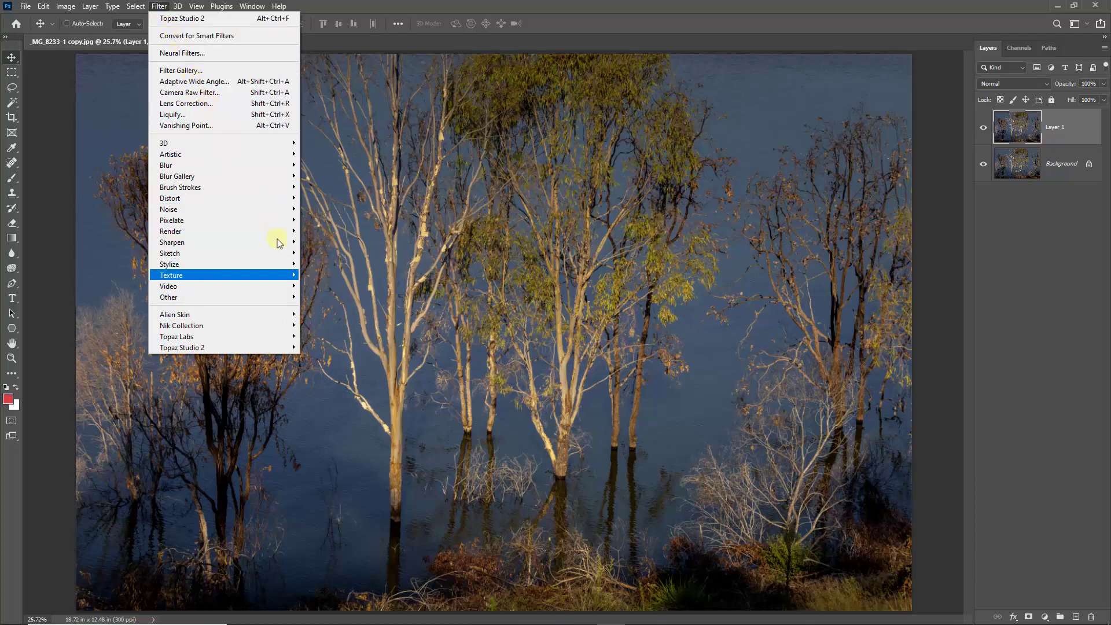
mouse_move(289, 347)
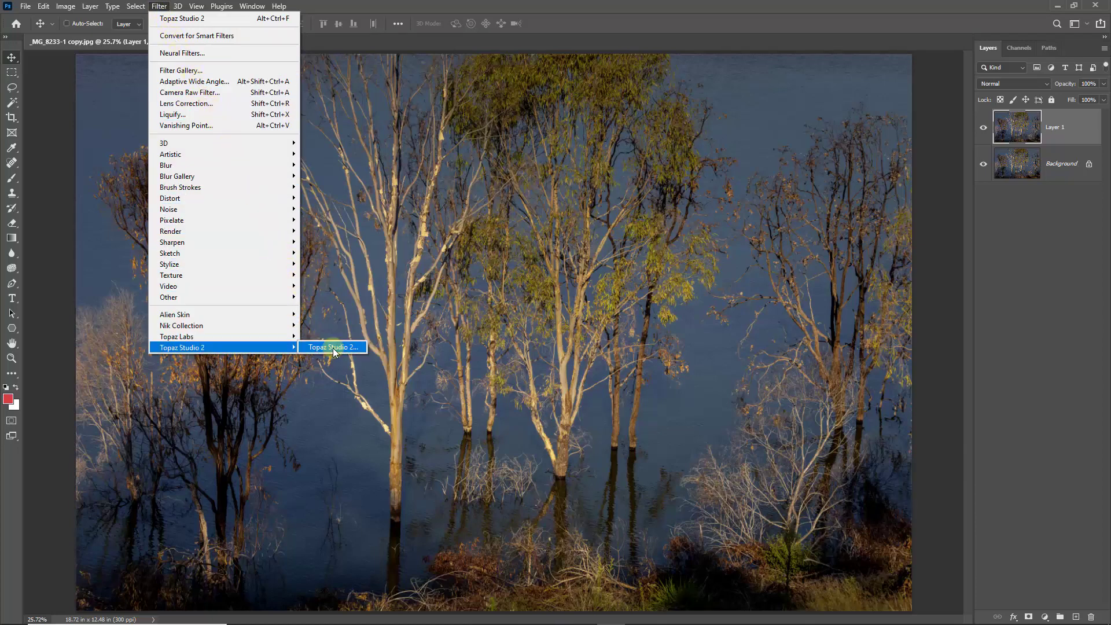
click(332, 347)
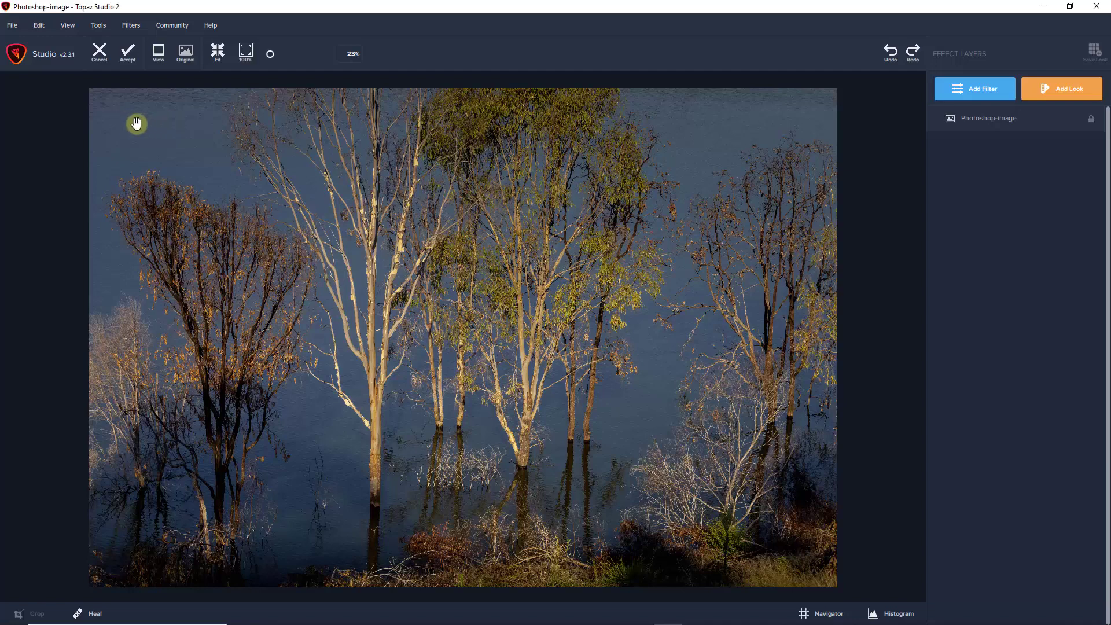
- Add the stylistic Abstraction filter to the image
click(131, 27)
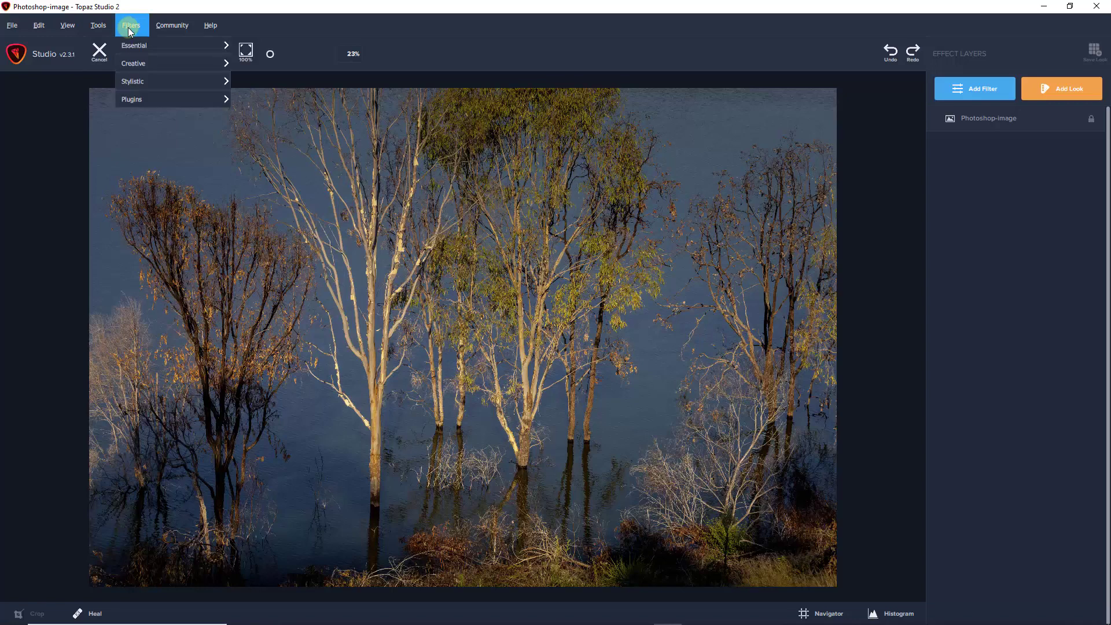
mouse_move(135, 86)
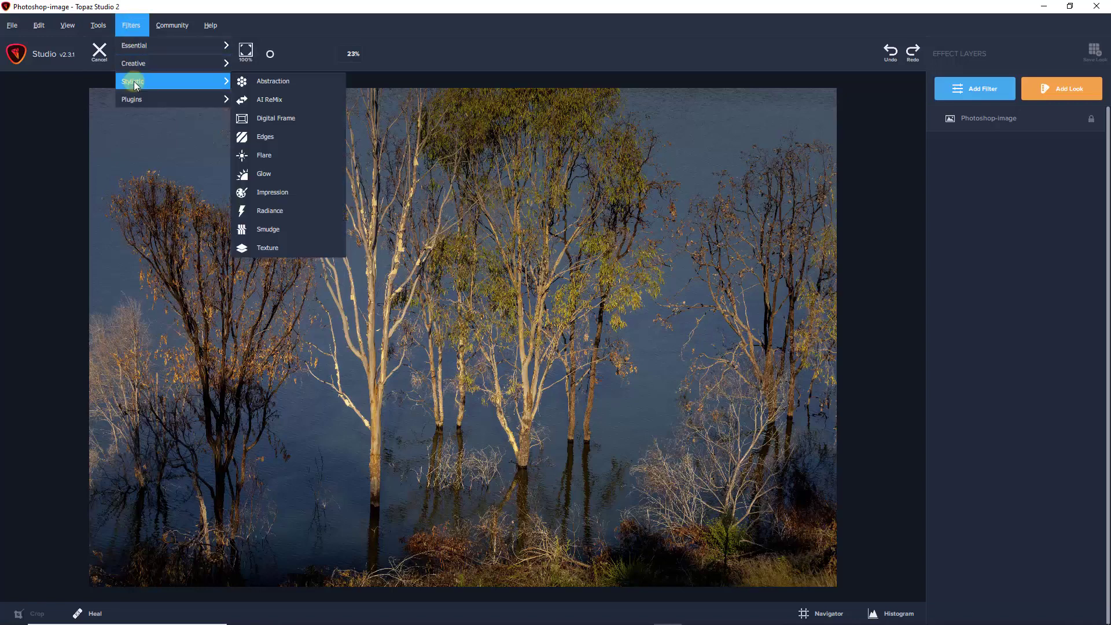
click(274, 86)
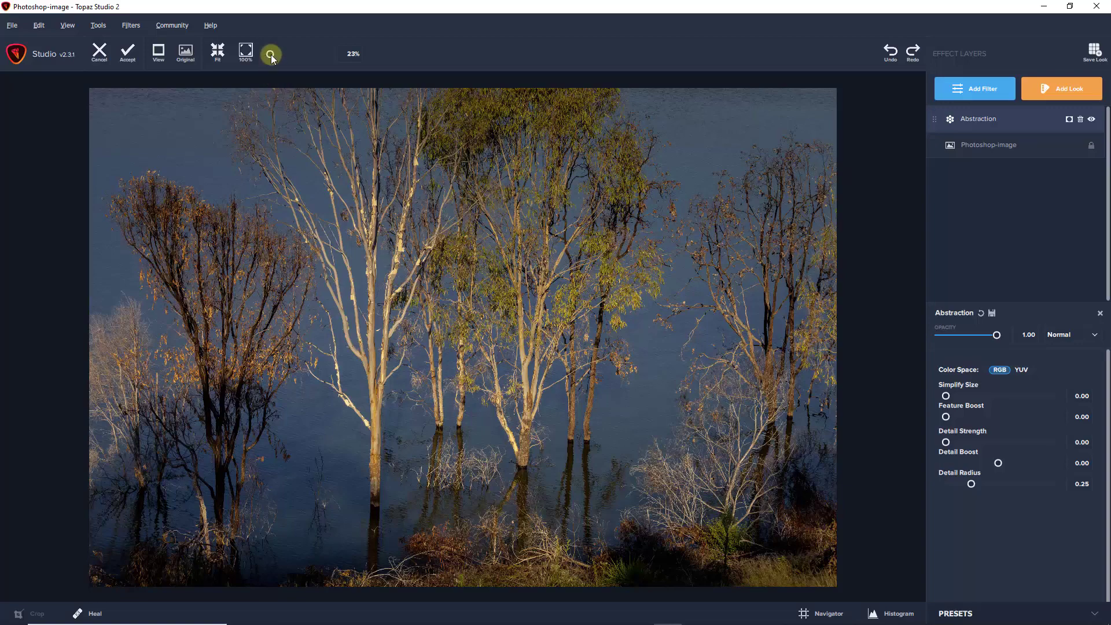
- Try Simplify Size values of 0.38, 0.02 and 0.05 for the Abstraction filter and compare the effect with the original image
click(271, 57)
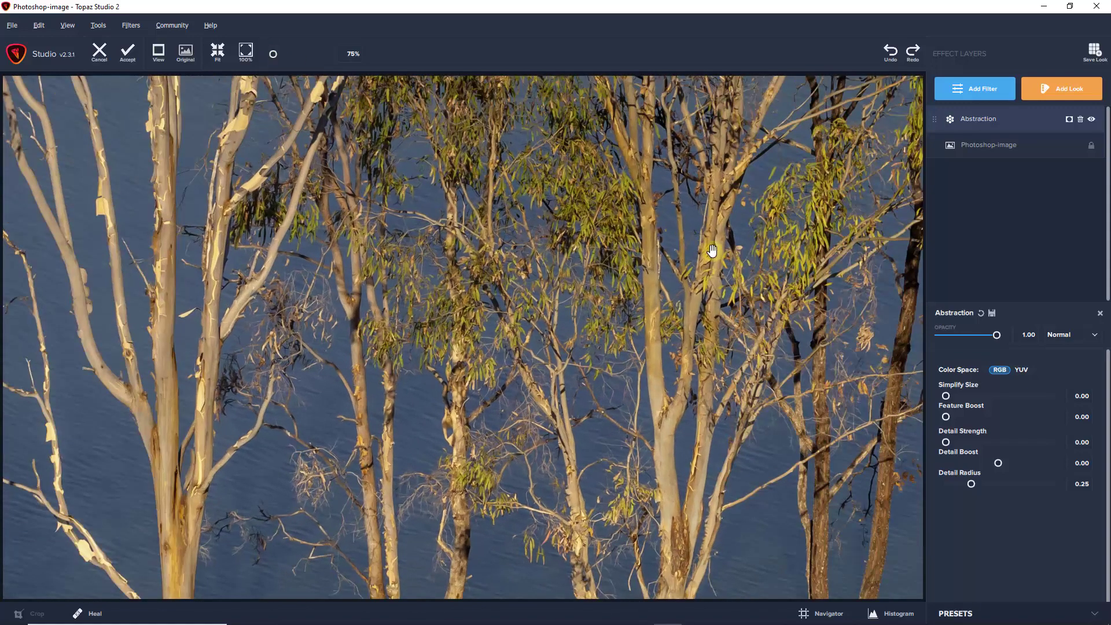
drag(712, 250, 188, 415)
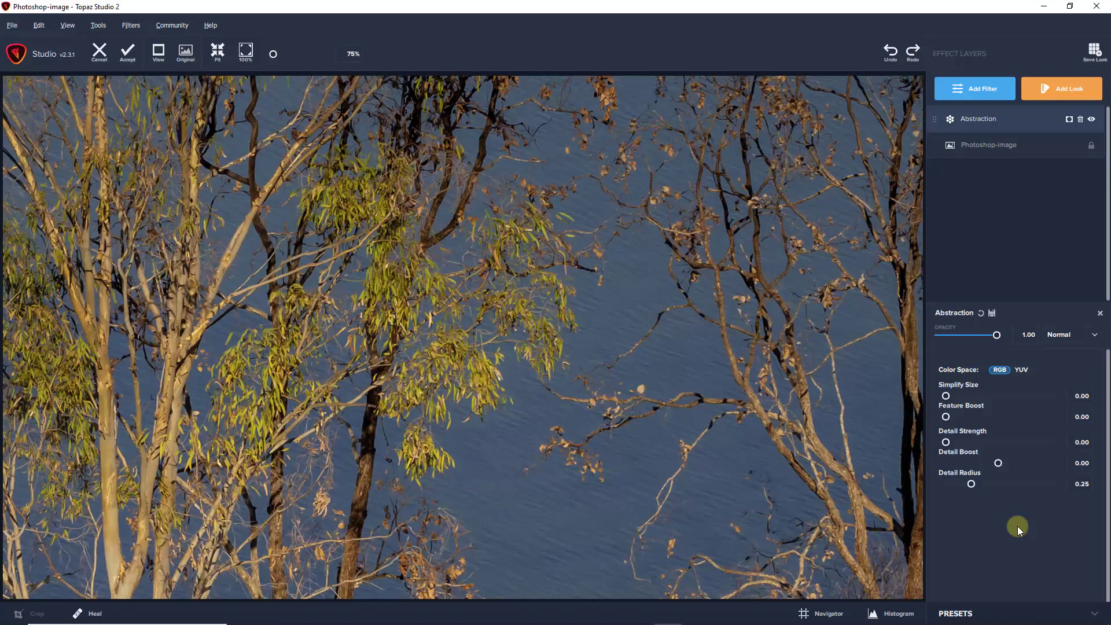
click(986, 397)
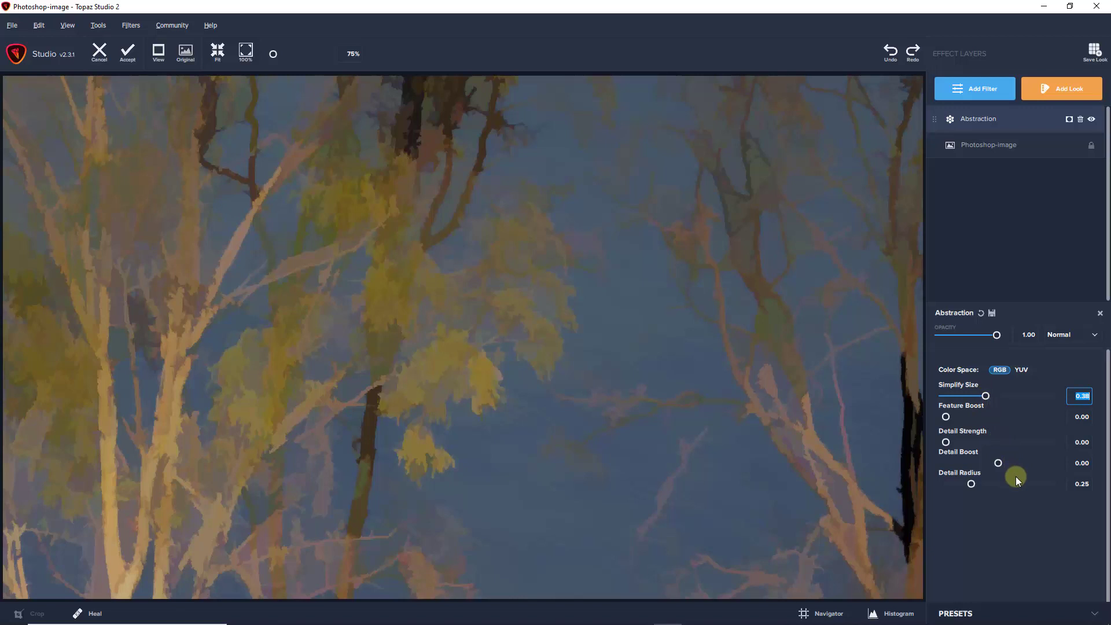
click(949, 394)
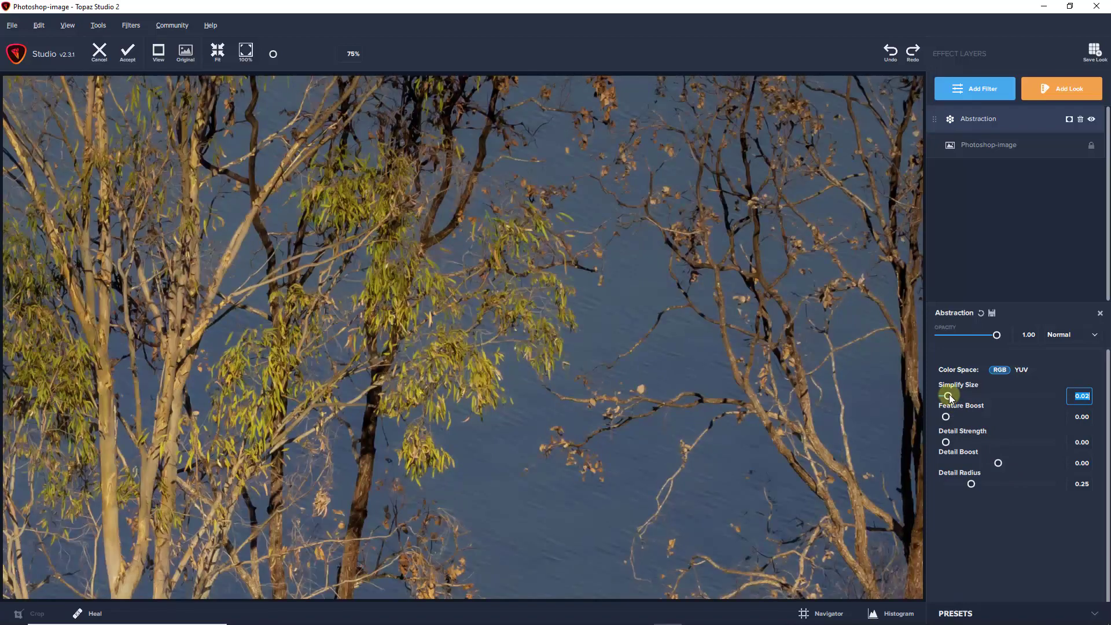
drag(950, 394, 952, 394)
click(1011, 509)
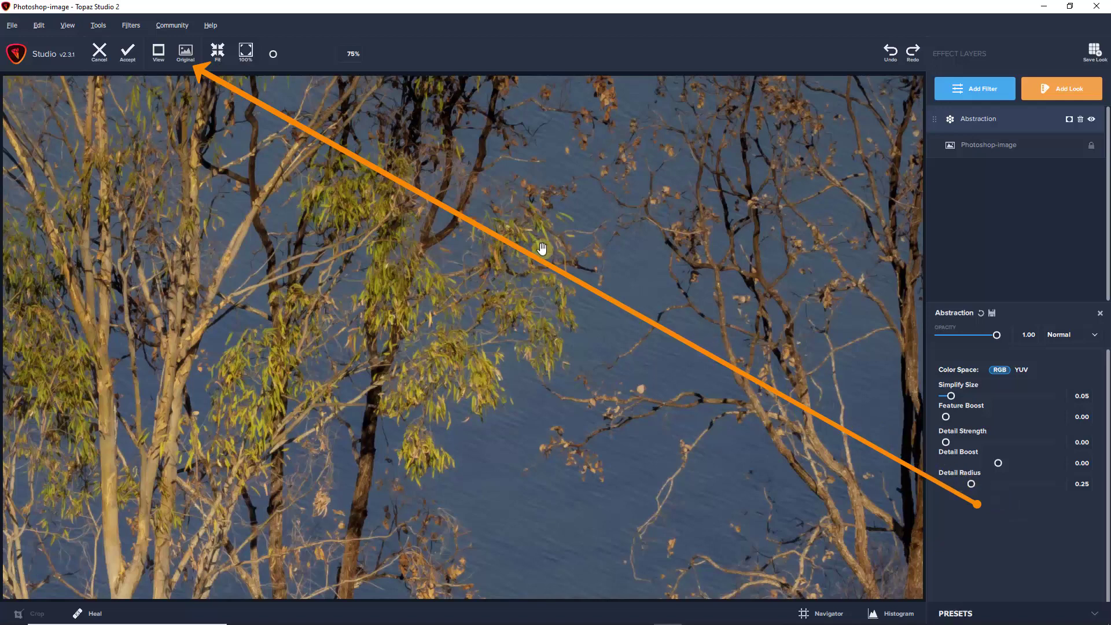
click(186, 56)
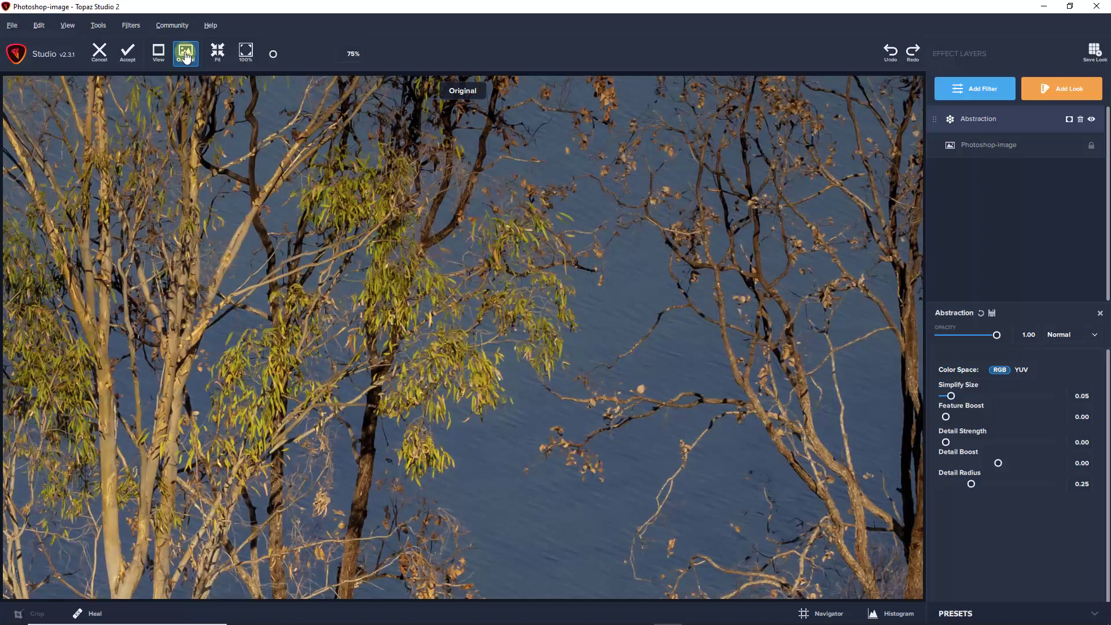
click(186, 56)
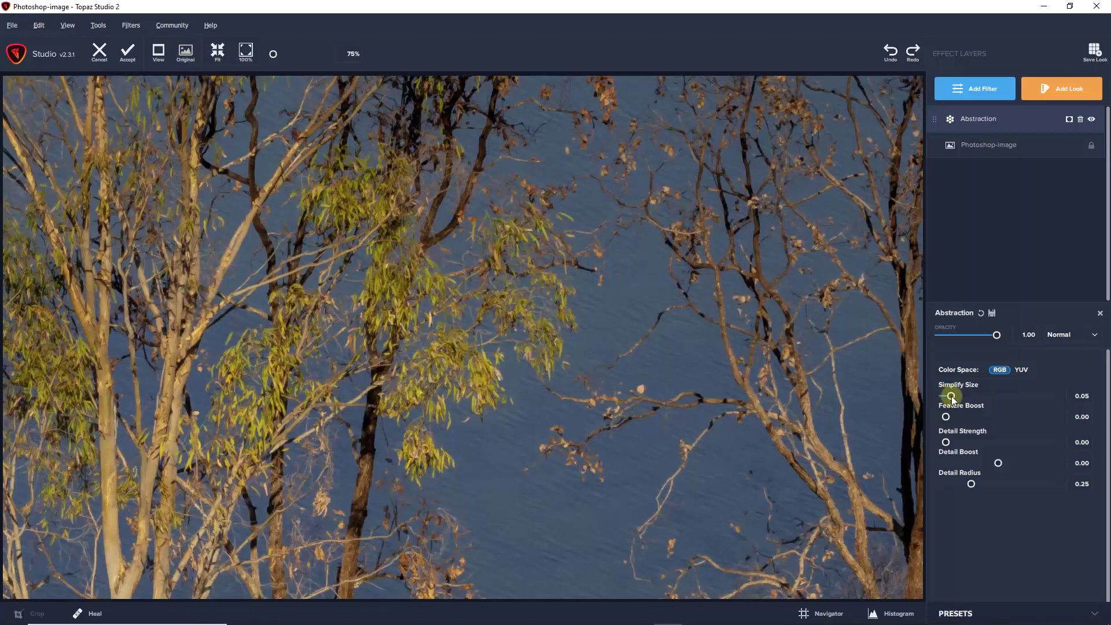
- Try a Simplify Size of 0.08 for the Abstraction filter and compare the result with the original image
click(1077, 395)
text(0.08)
click(185, 56)
click(185, 56)
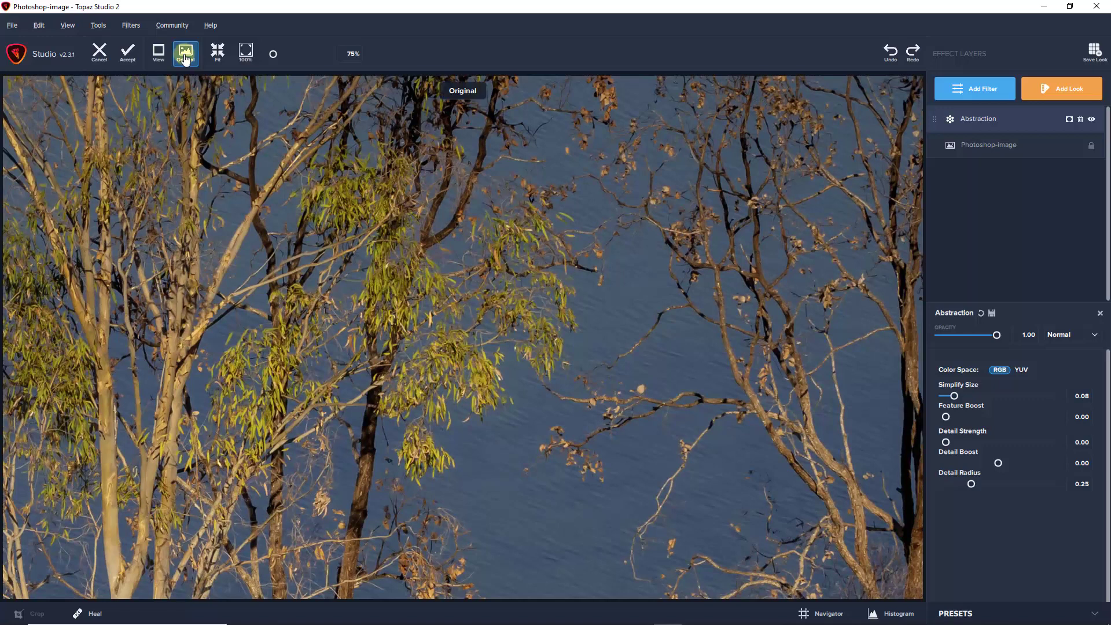
click(185, 56)
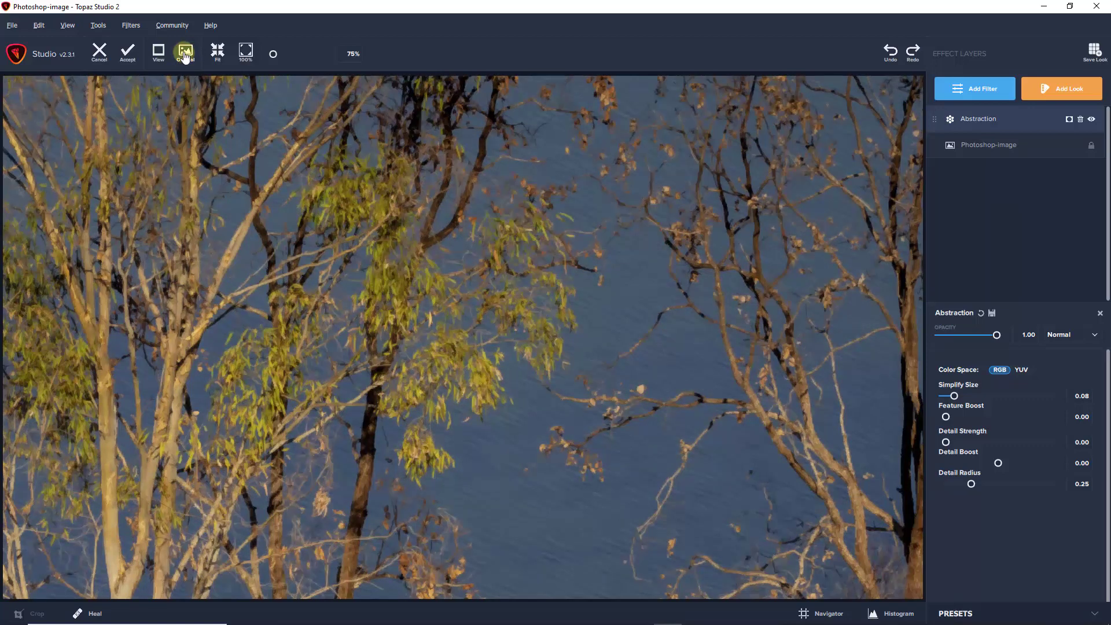
click(185, 56)
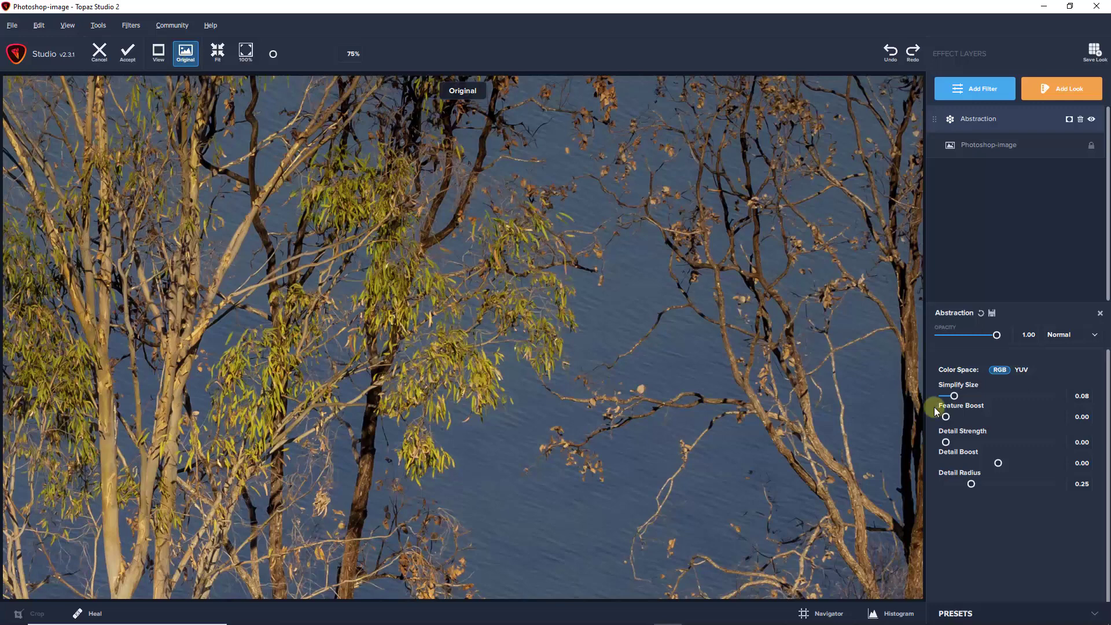
- Set the Abstraction filter's Simplify Size to 0.10
click(1082, 396)
text(0.10)
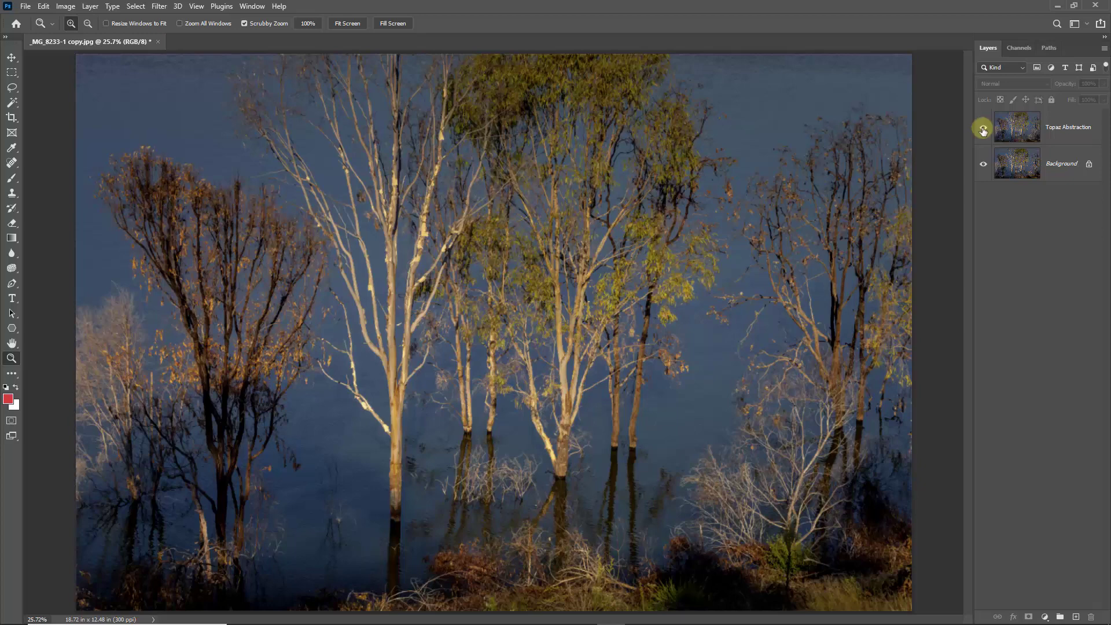
- Switch to Photoshop, hide the Topaz Abstraction layer and duplicate the Background layer
click(983, 130)
click(1018, 162)
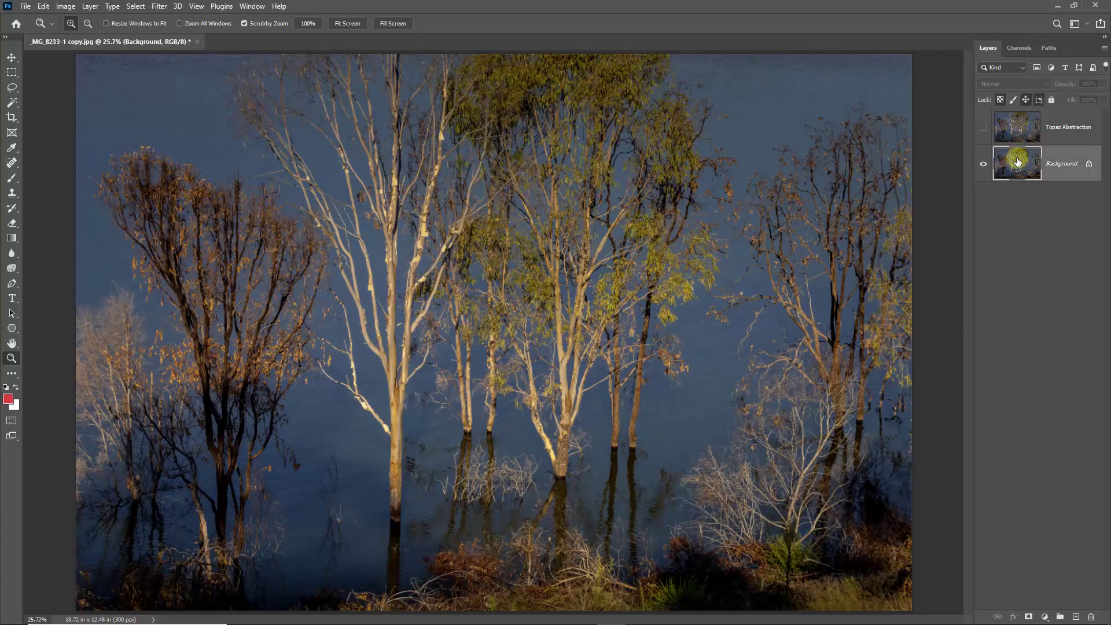
key(ctrl+j)
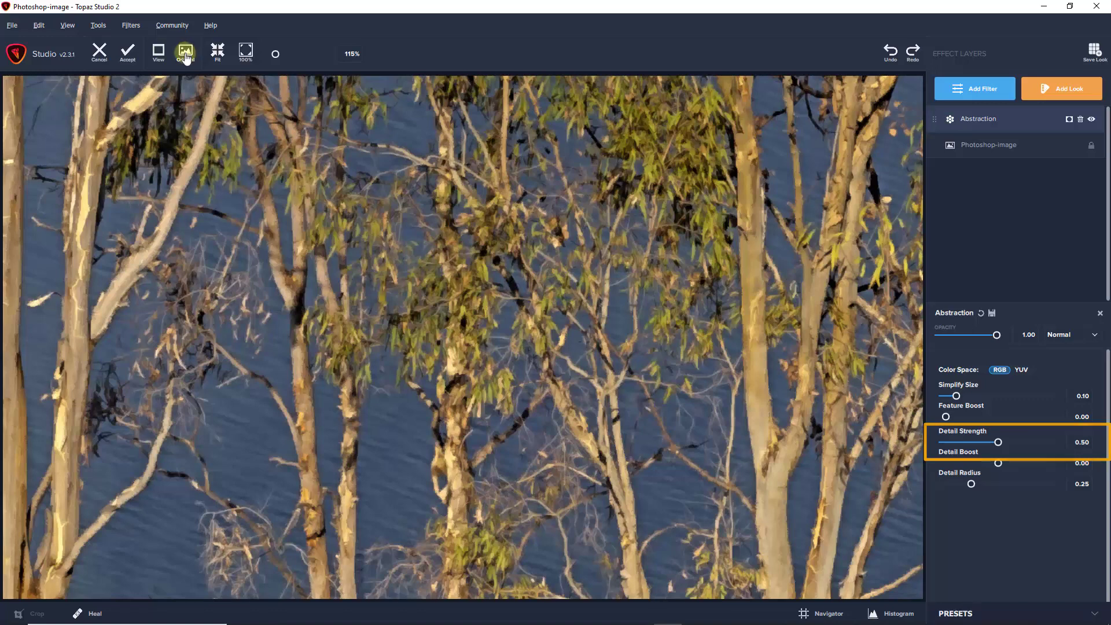
- In Topaz Studio 2, compare the Abstraction result with the original image, then fit the whole image in view
click(186, 57)
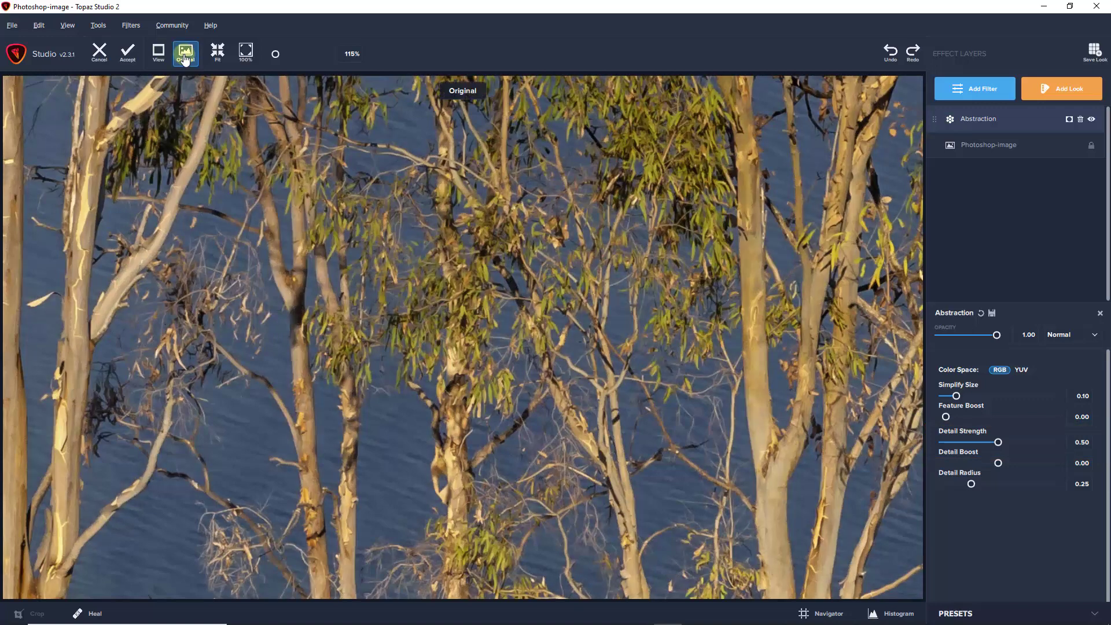
click(185, 57)
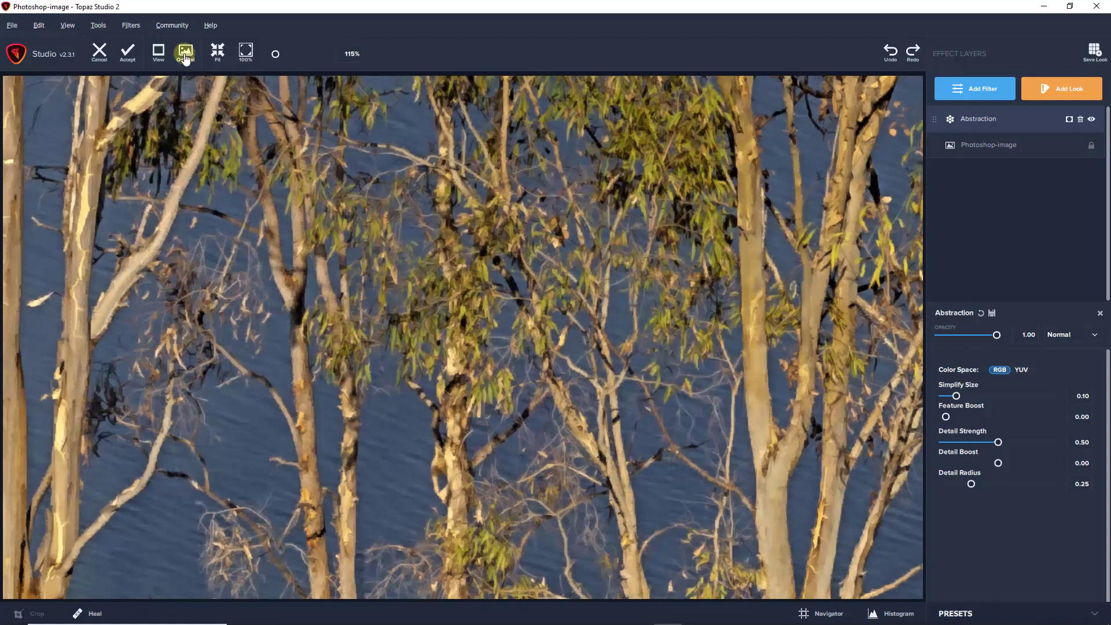
click(217, 53)
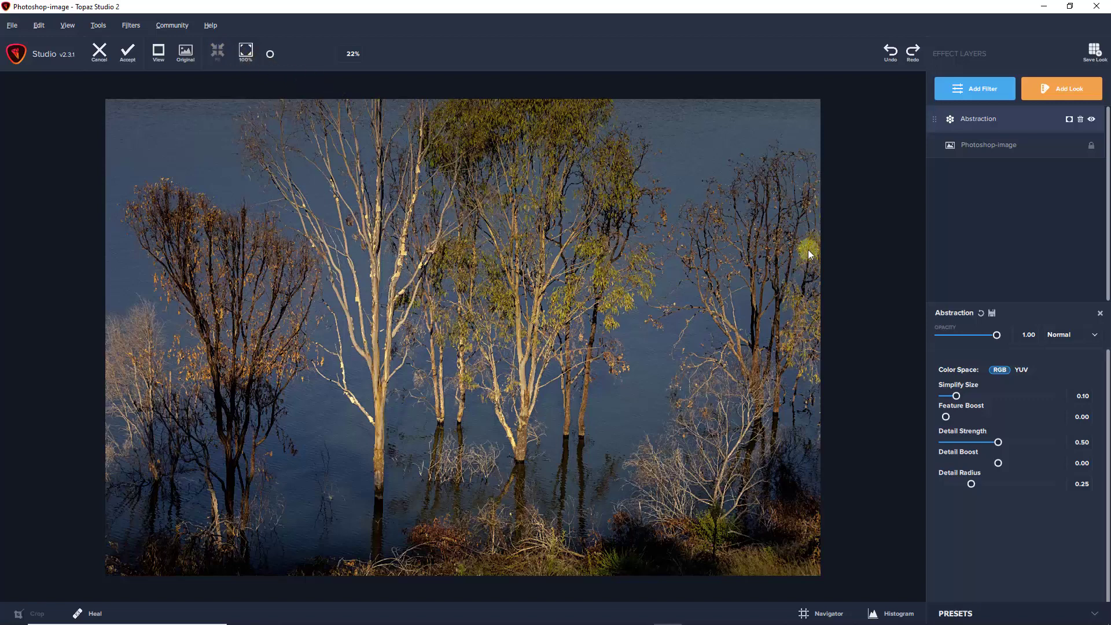
- Save the current Abstraction settings as a preset named with the owner's first name followed by "Fav 0.10"
click(993, 314)
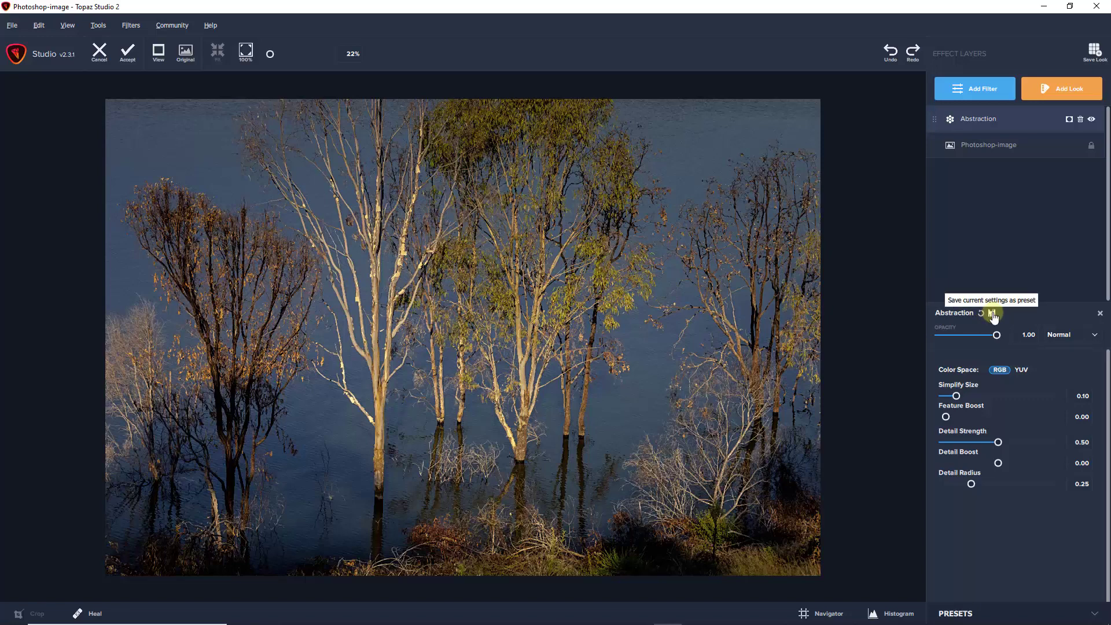
click(992, 314)
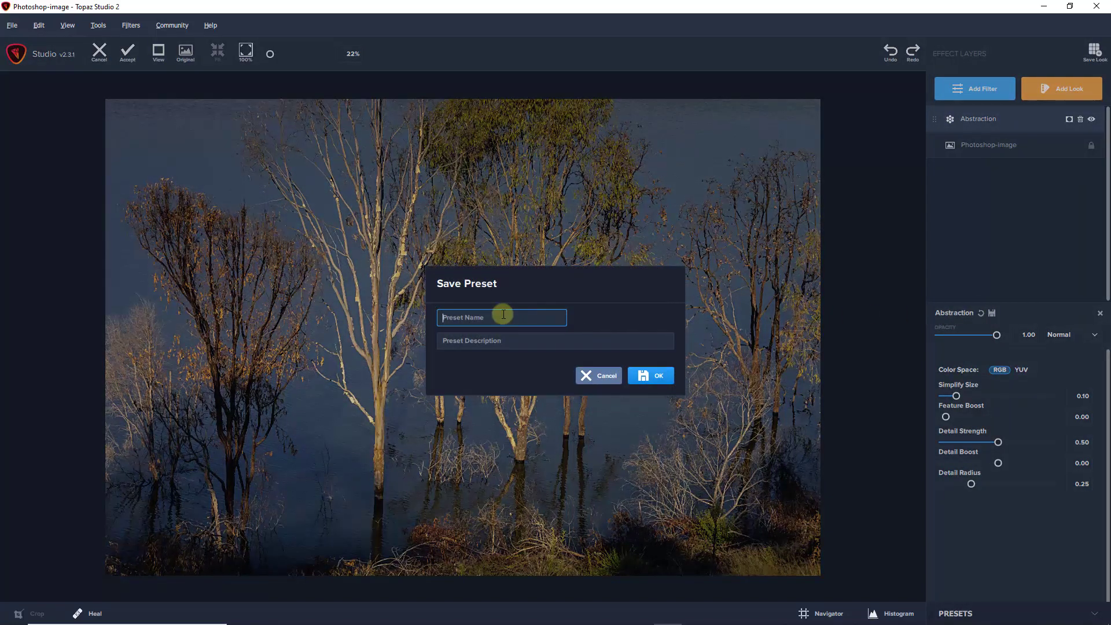
text(Barrys Fav 0.10)
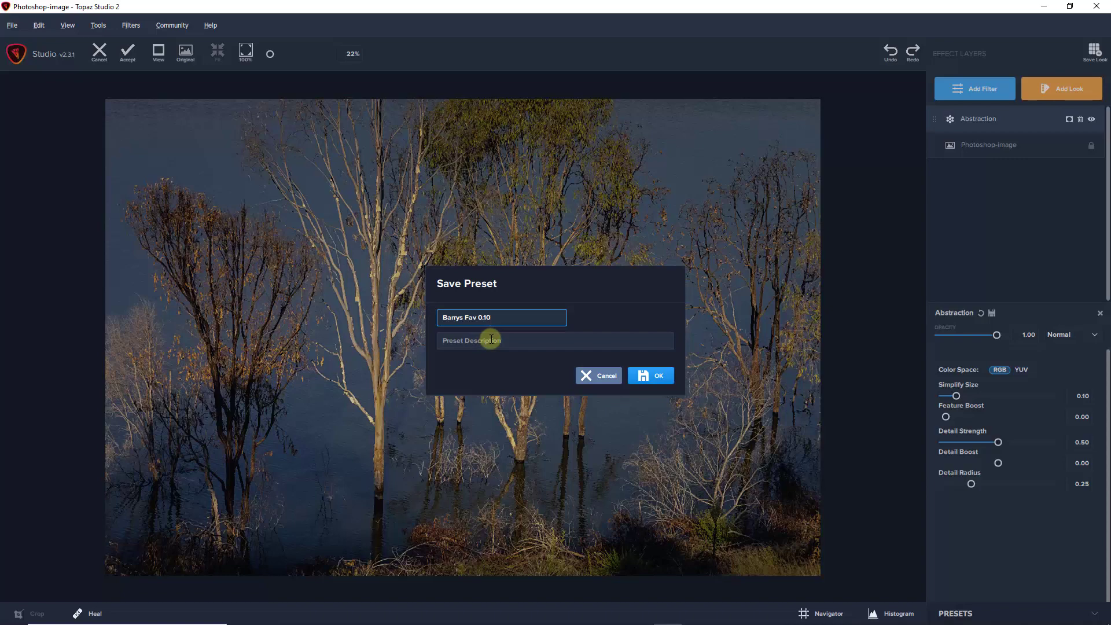
click(649, 376)
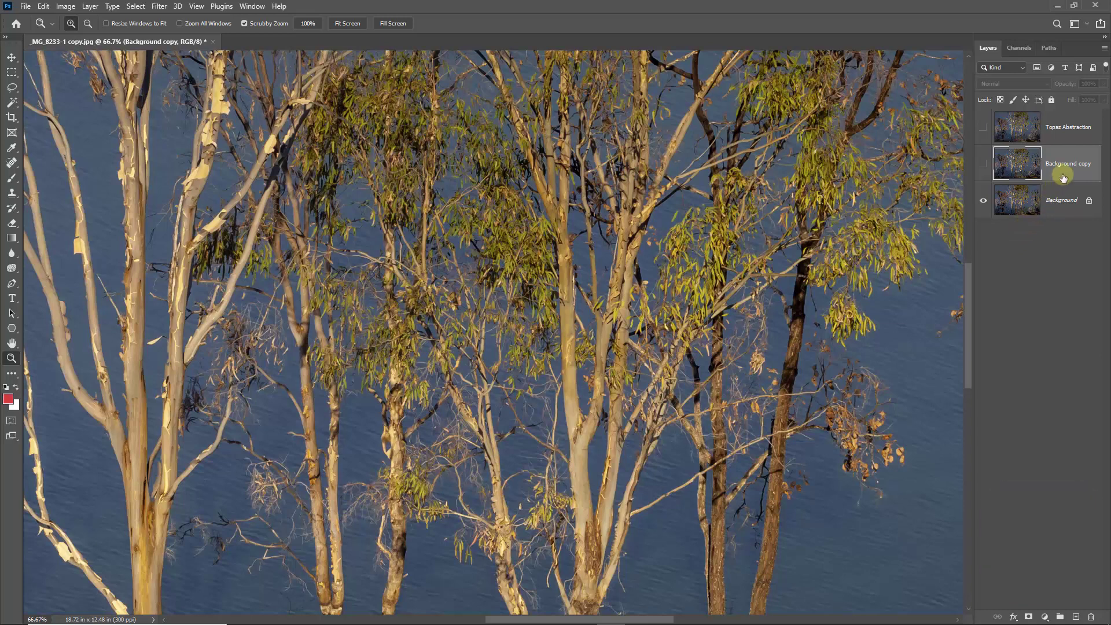
- Switch to Photoshop and toggle the Background copy layer's visibility to compare the filtered and unfiltered trees, leaving it visible
click(983, 166)
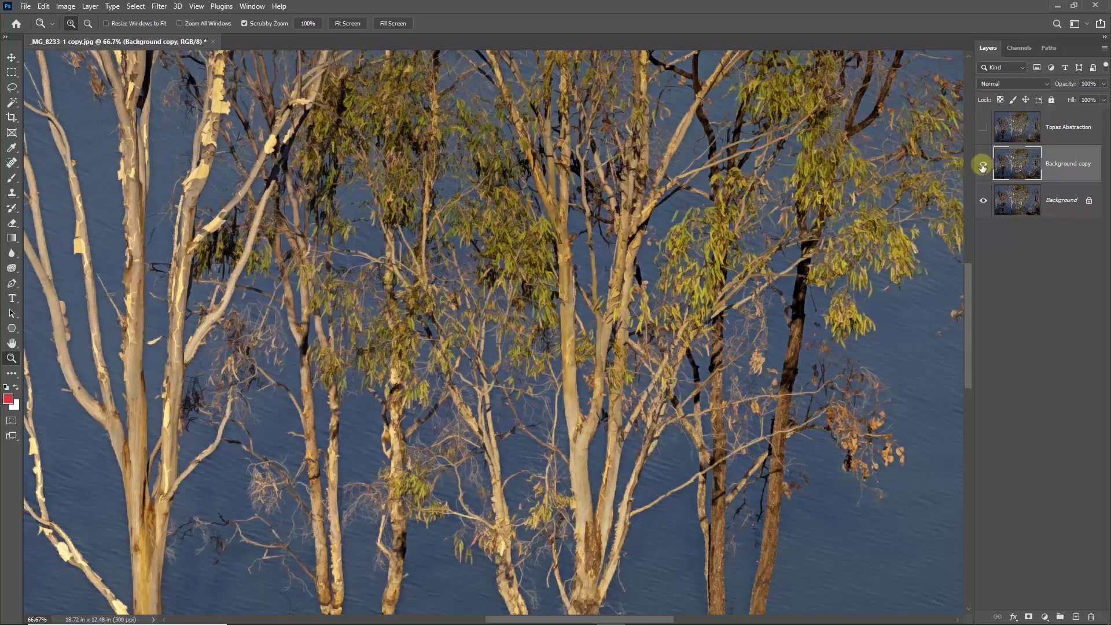
click(983, 167)
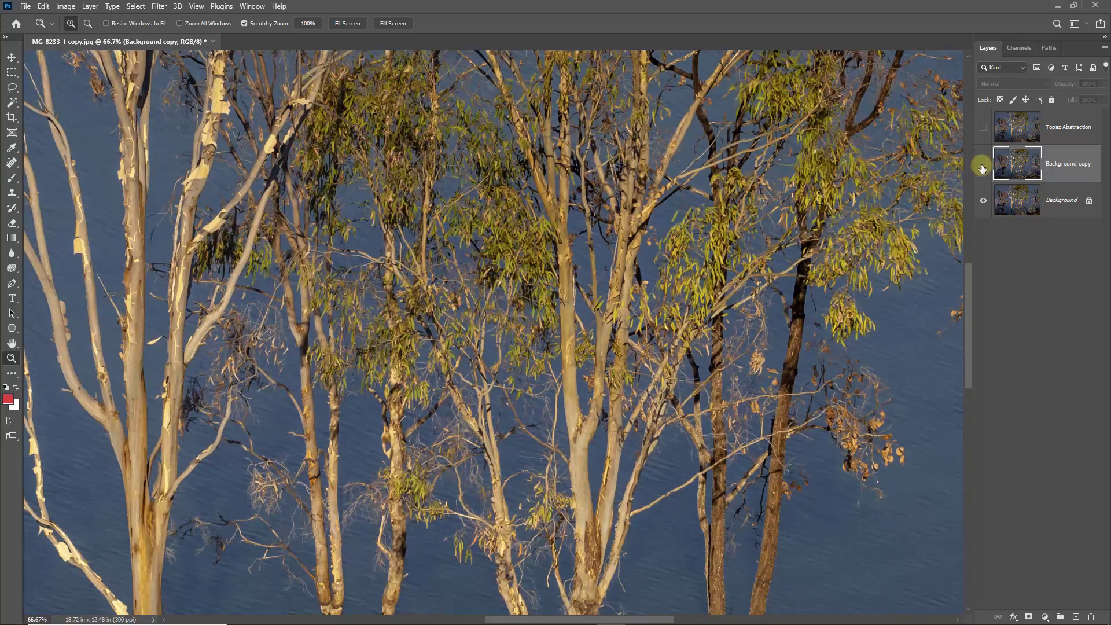
click(984, 166)
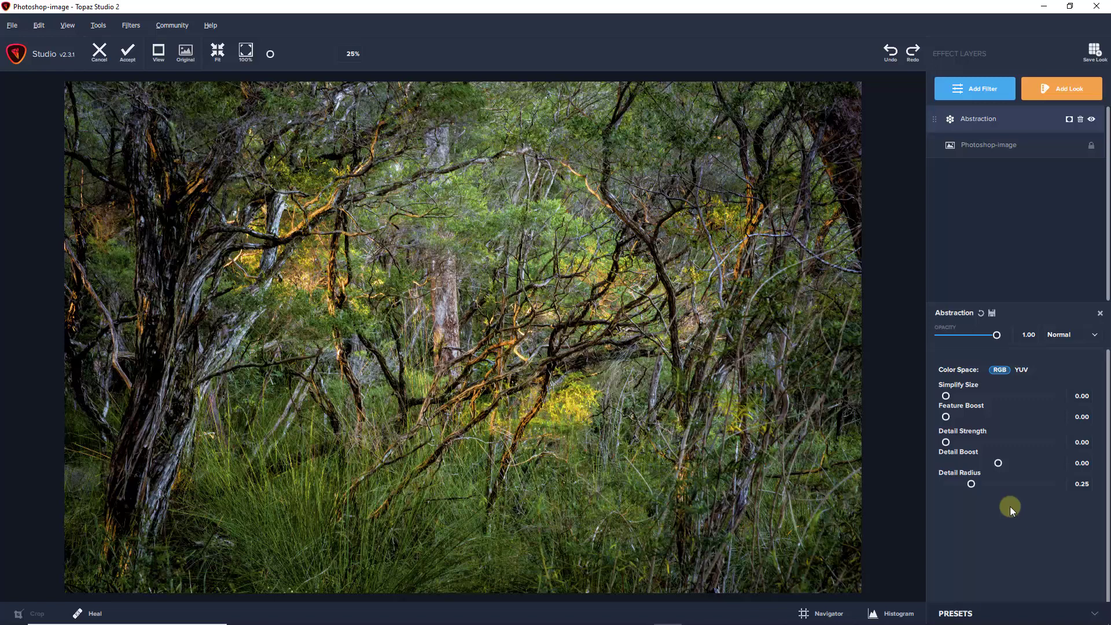
- In Topaz Studio 2, permanently delete the custom "Fav 0.10" preset from the Abstraction presets
click(1096, 615)
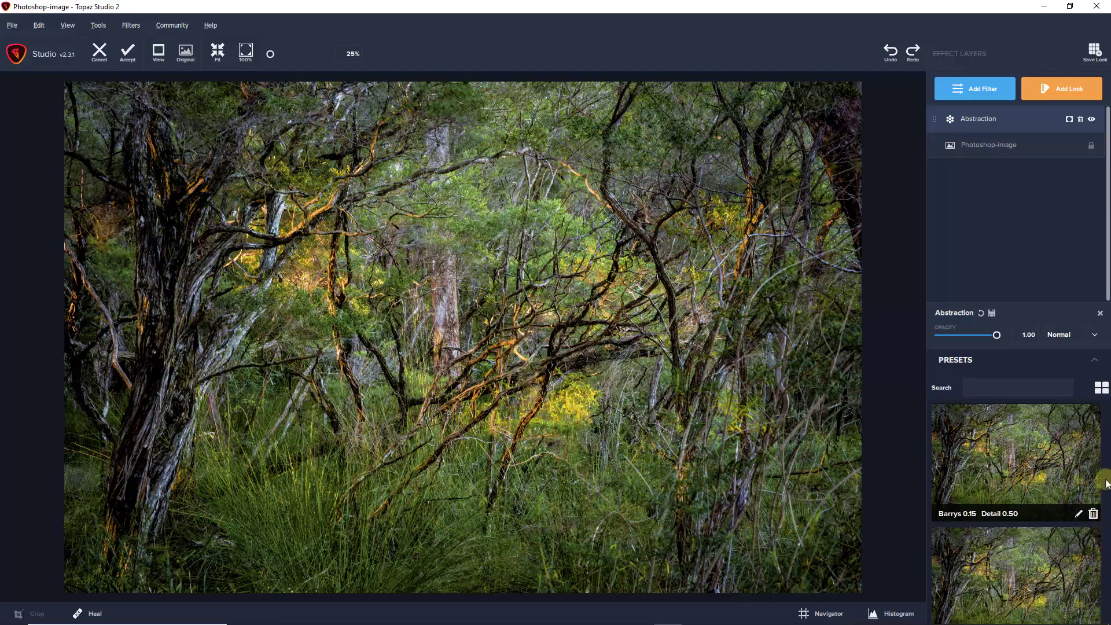
drag(1106, 422, 1105, 431)
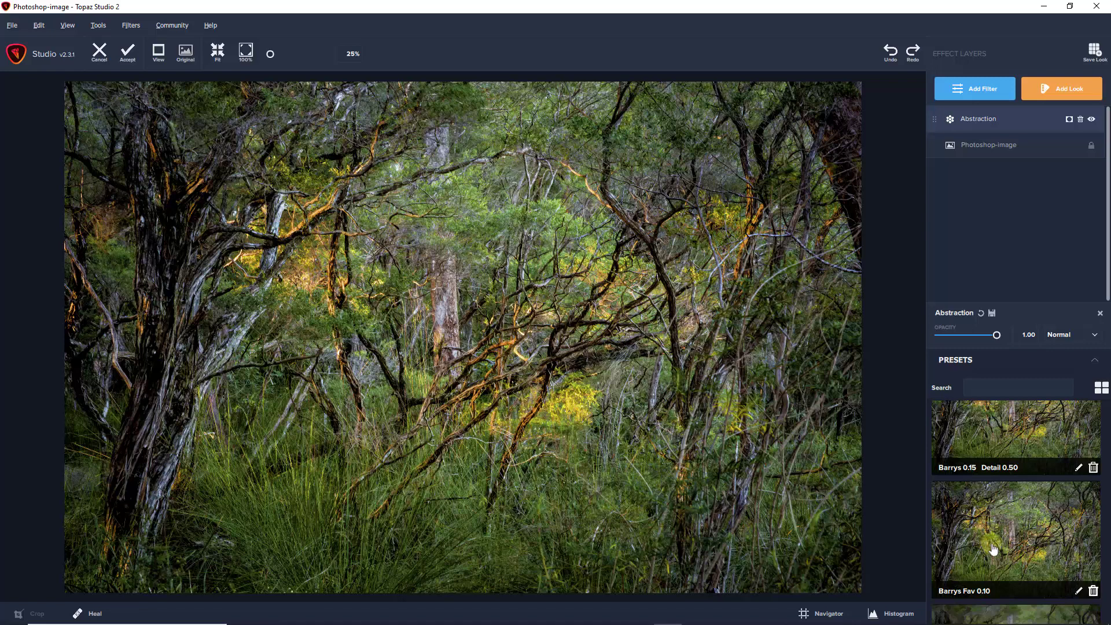
mouse_move(1024, 558)
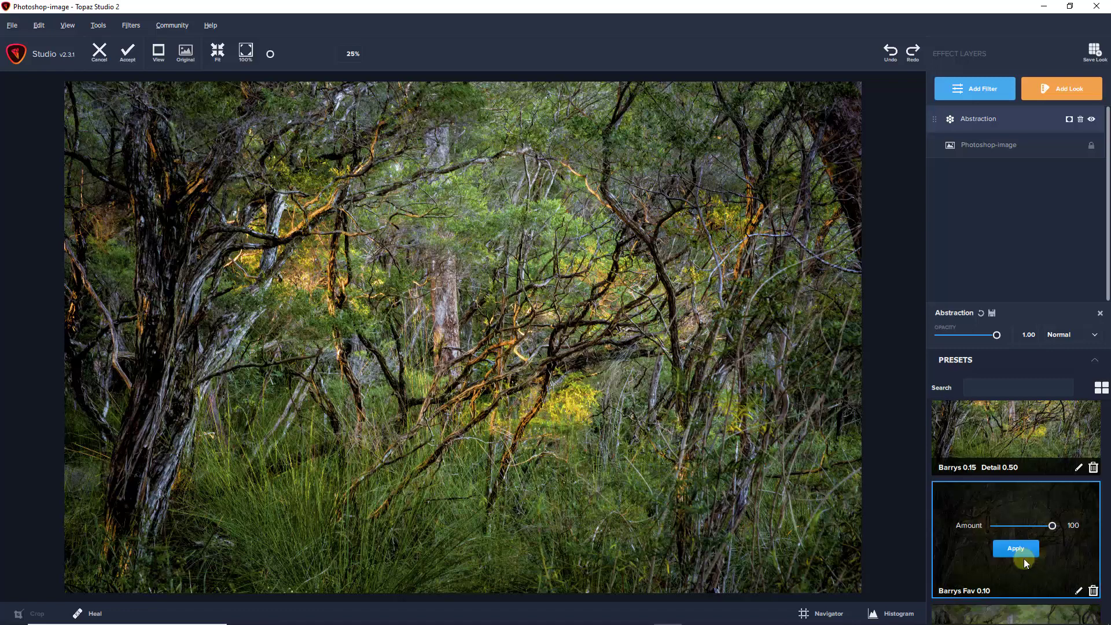
click(1093, 590)
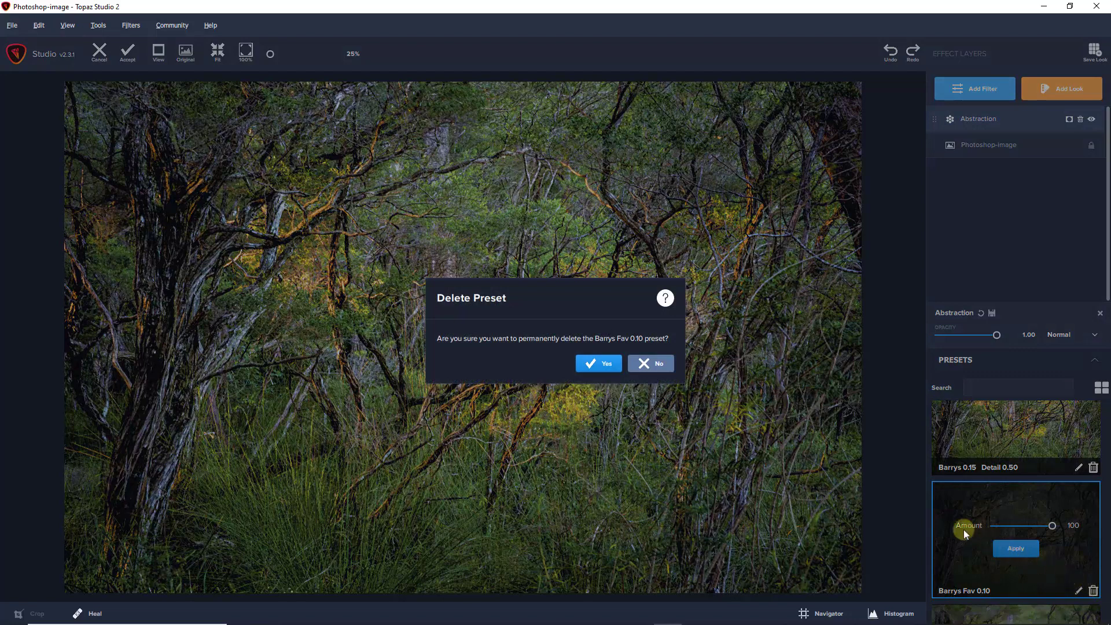
click(603, 365)
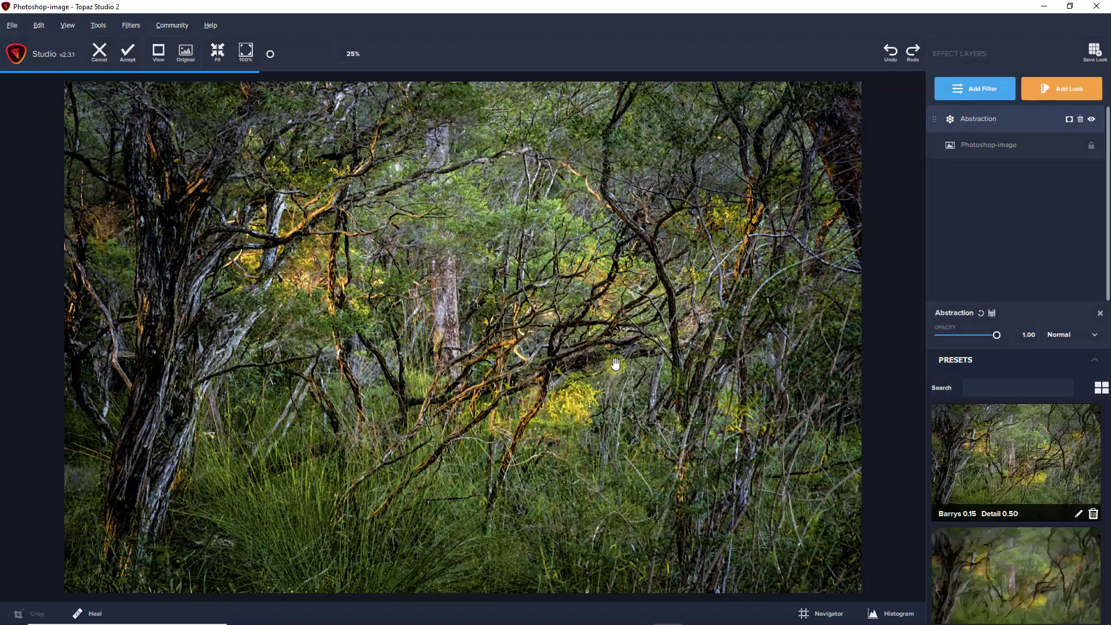
- Apply the owner's custom "0.15 Detail 0.50" Abstraction preset with Amount 100, then compare the result with the original image at 95% zoom
mouse_move(1003, 449)
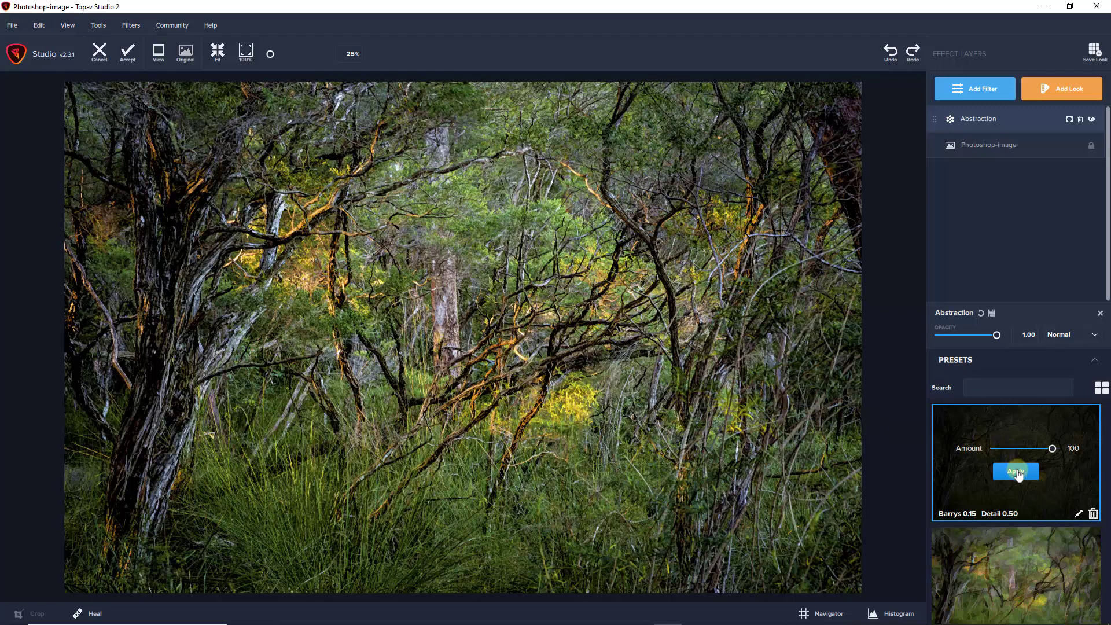
click(1020, 470)
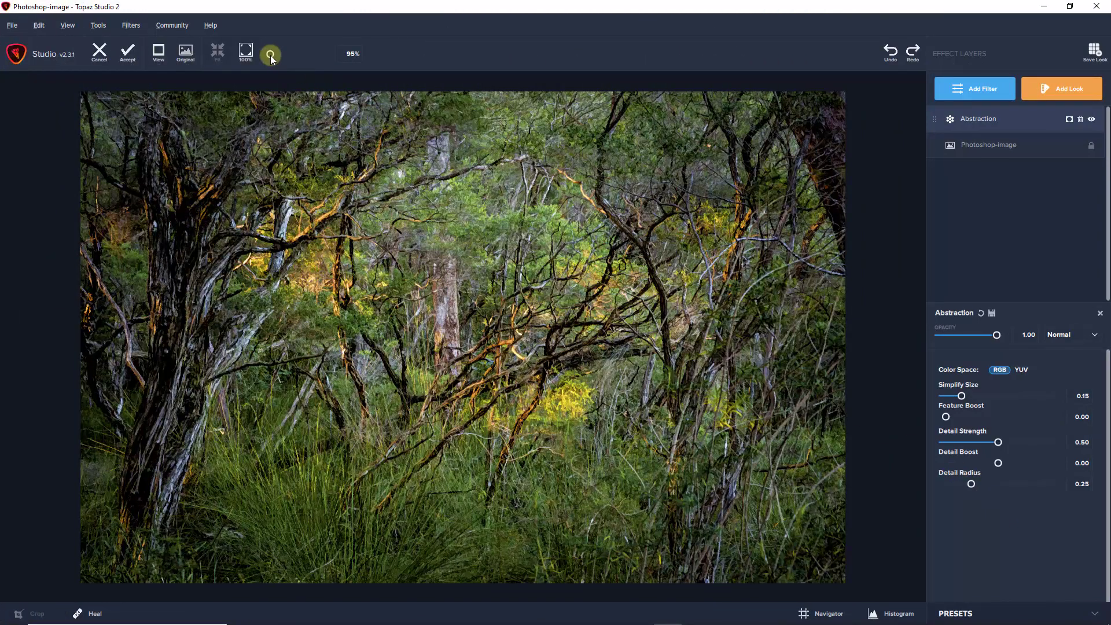
click(271, 54)
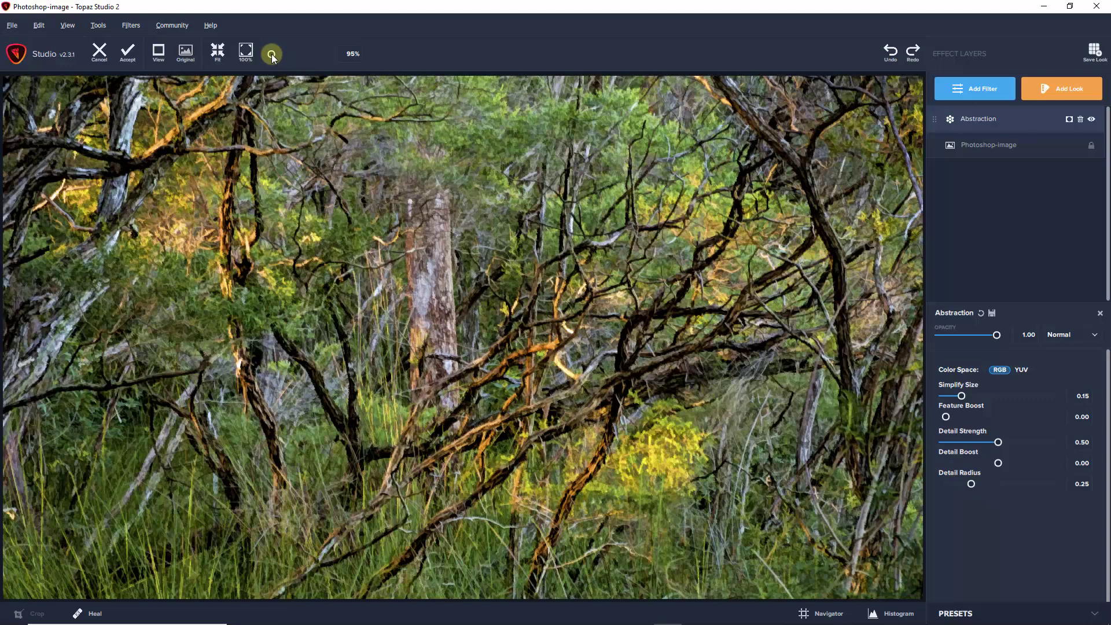
click(184, 63)
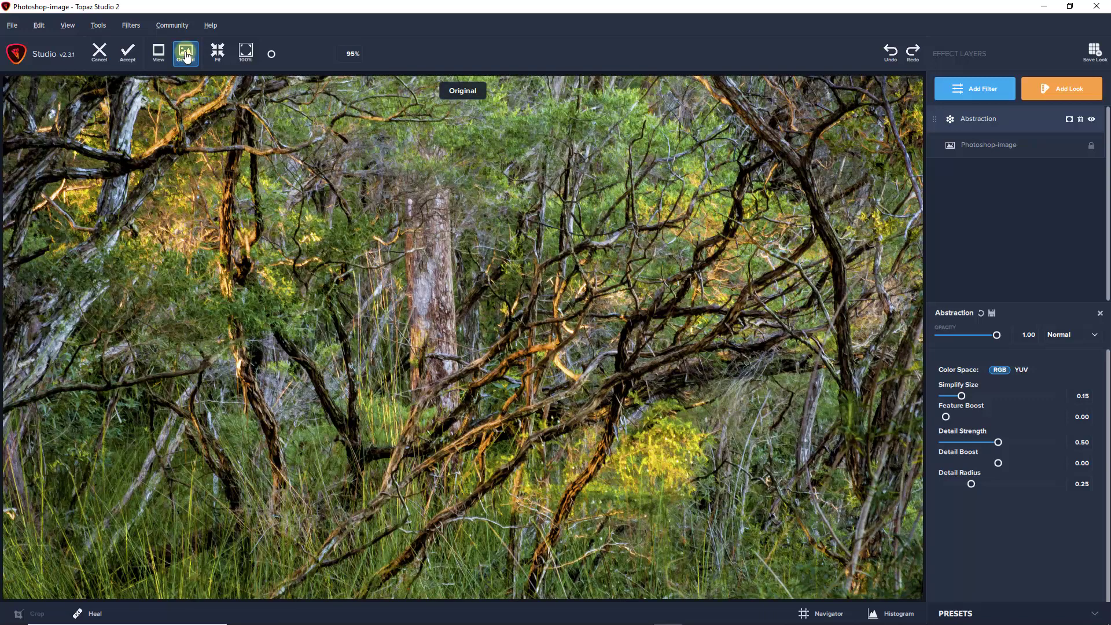
click(185, 55)
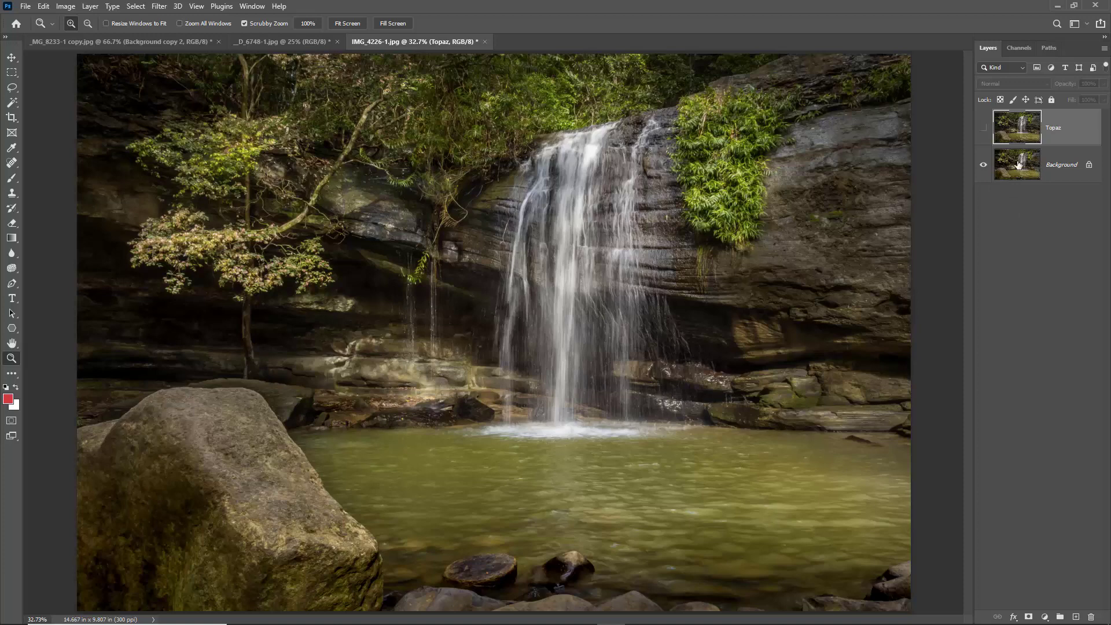
- In Photoshop, compare the waterfall photo with and without the Topaz layer, both in full and zoomed to about 56% on the falls
click(982, 130)
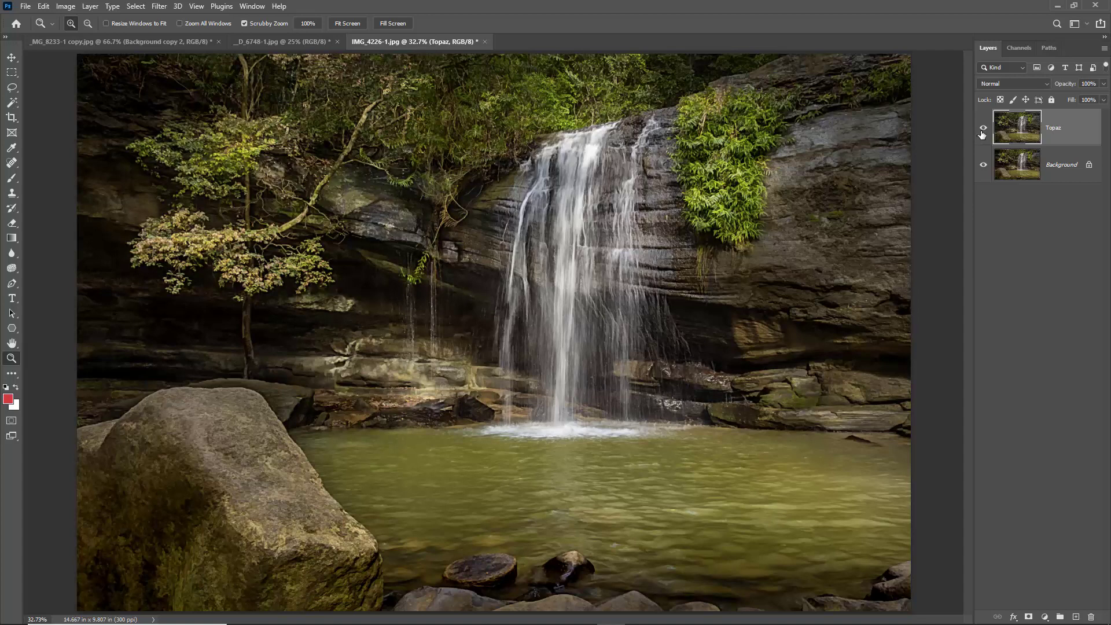
click(983, 132)
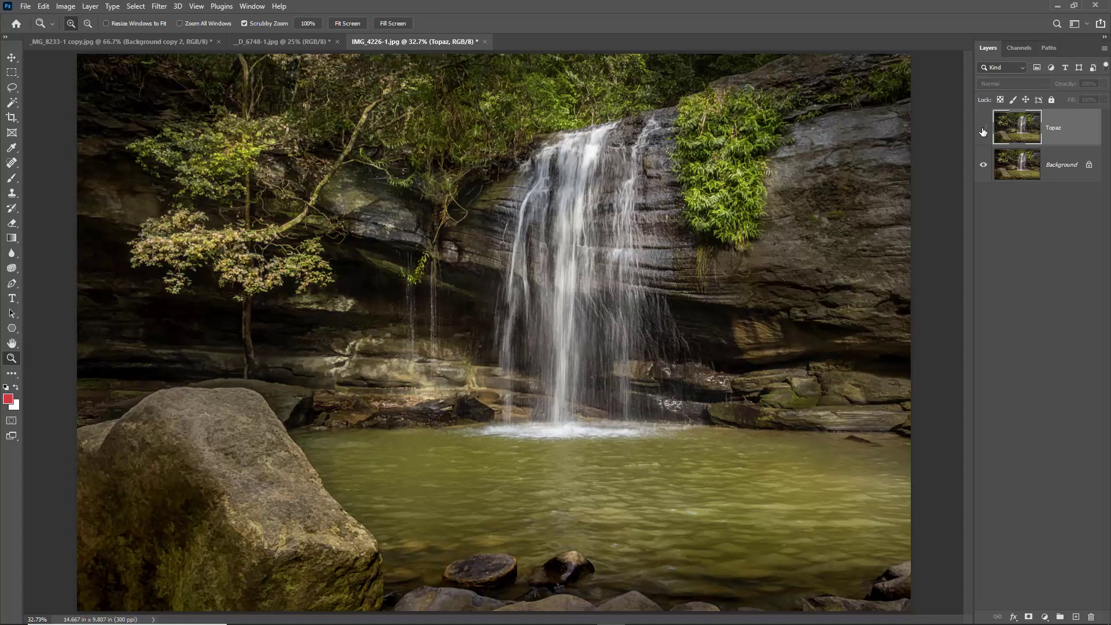
click(983, 131)
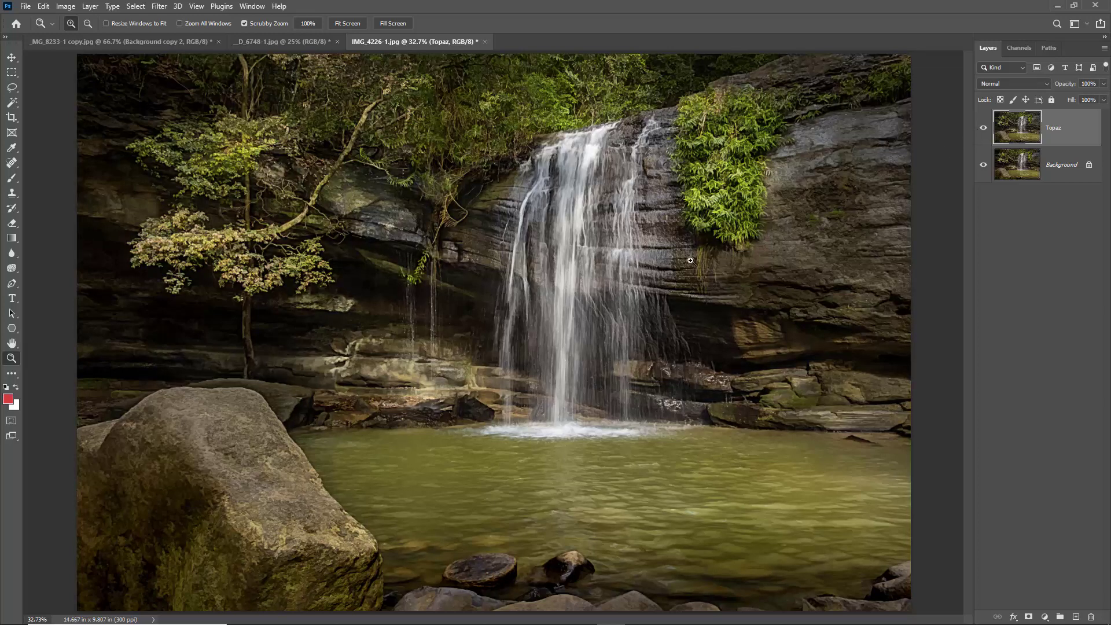
drag(635, 265, 665, 269)
drag(766, 174, 724, 303)
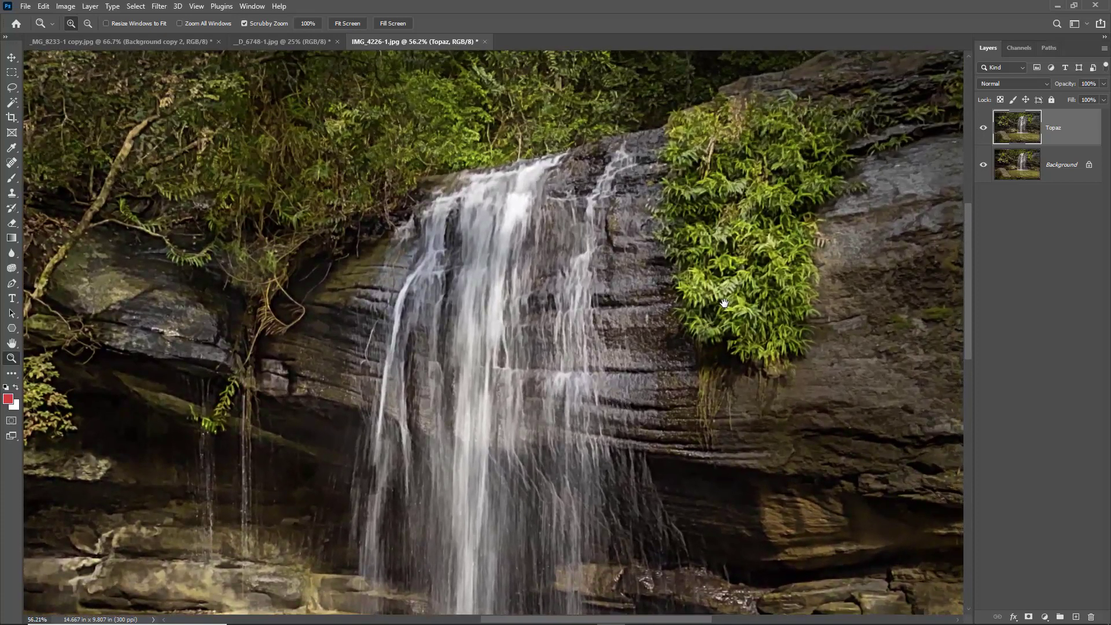
click(984, 130)
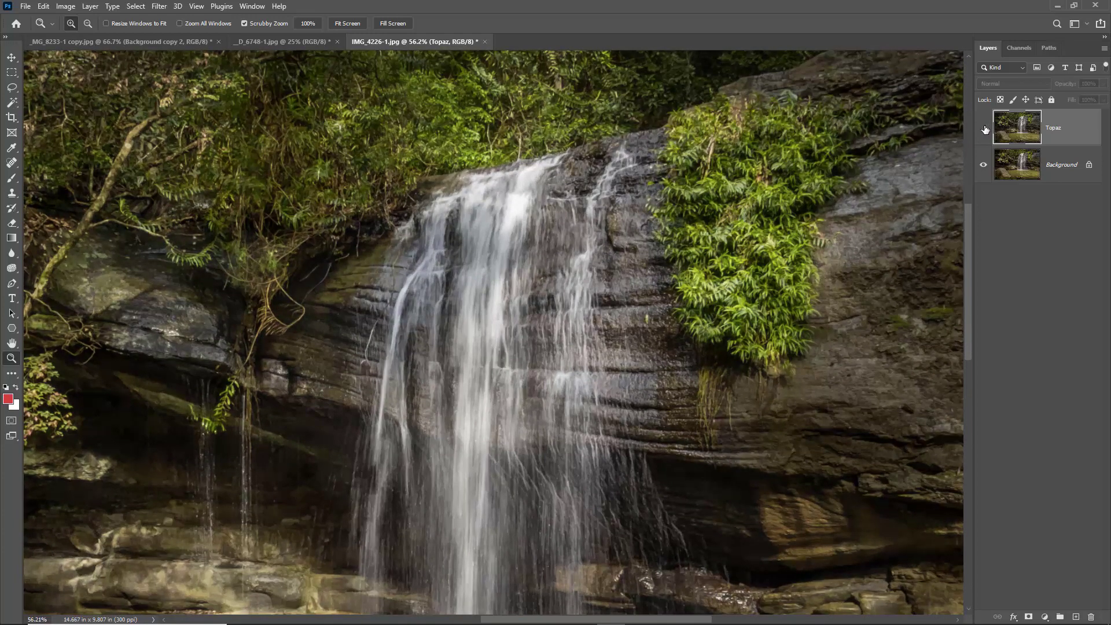
click(984, 128)
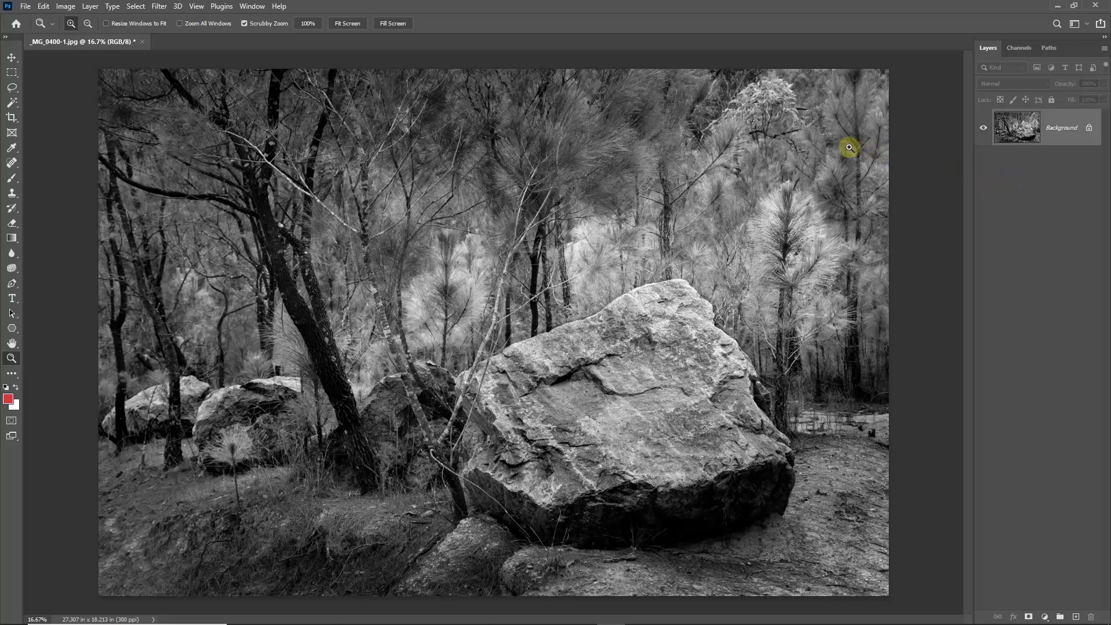
- Open the black-and-white boulder photo in Silver Efex Pro 2 from the Nik Collection filters
click(159, 6)
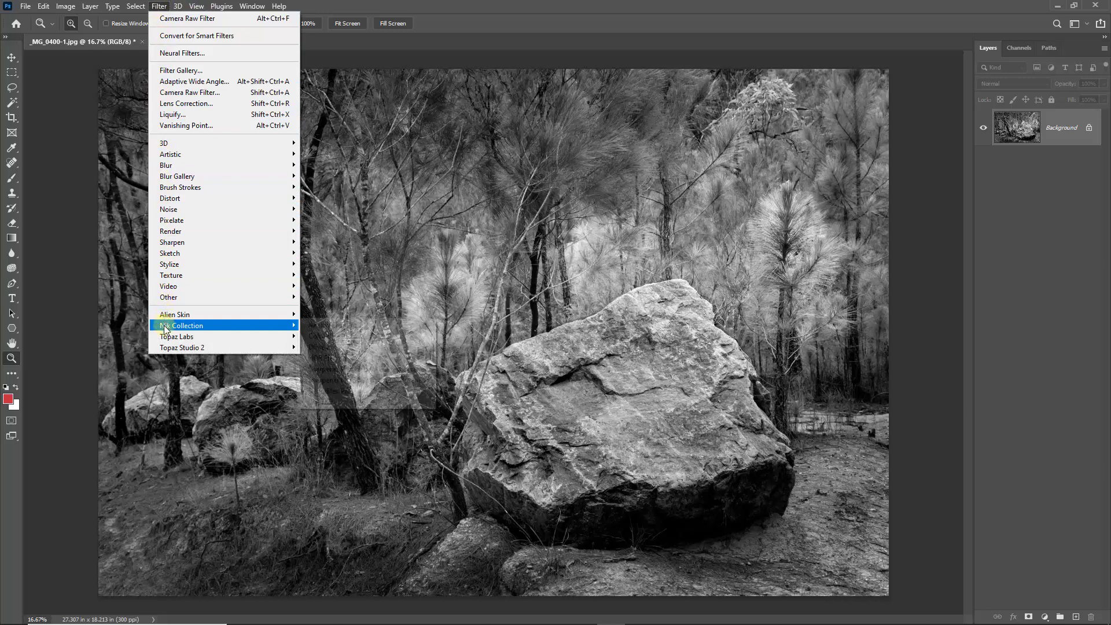
mouse_move(165, 325)
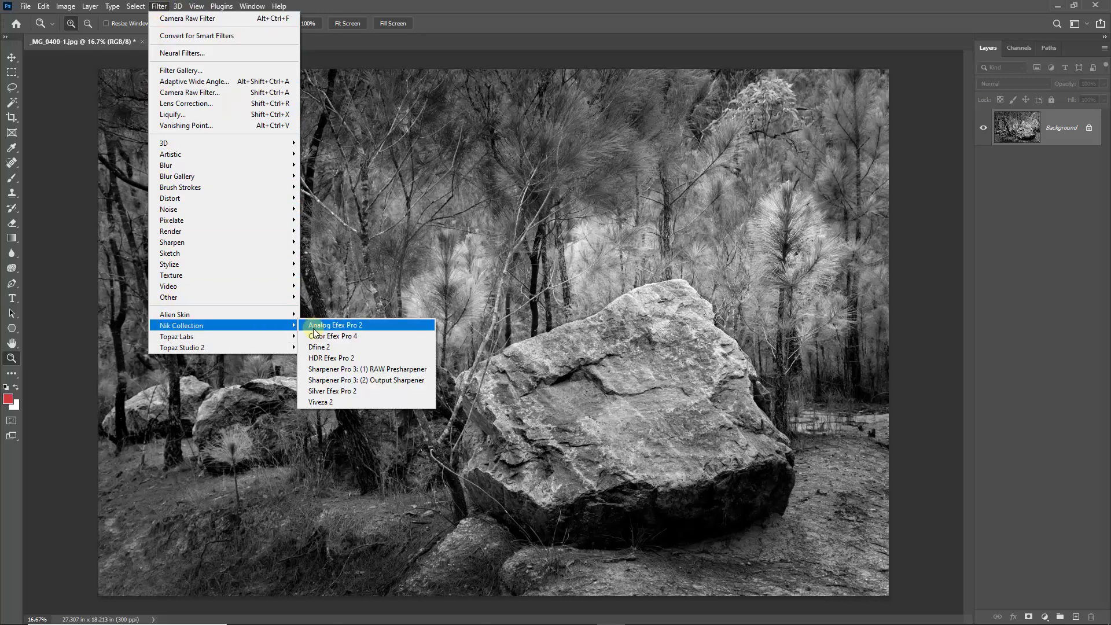
click(316, 393)
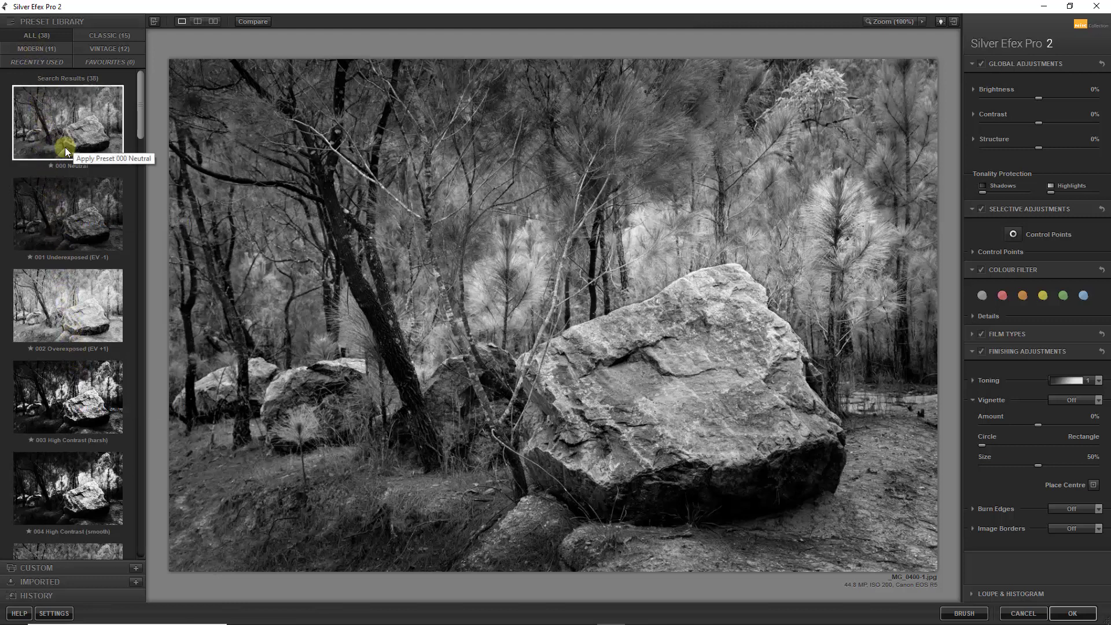
- Try the 001 Underexposed (EV -1) preset with Brightness raised to 10%
click(65, 212)
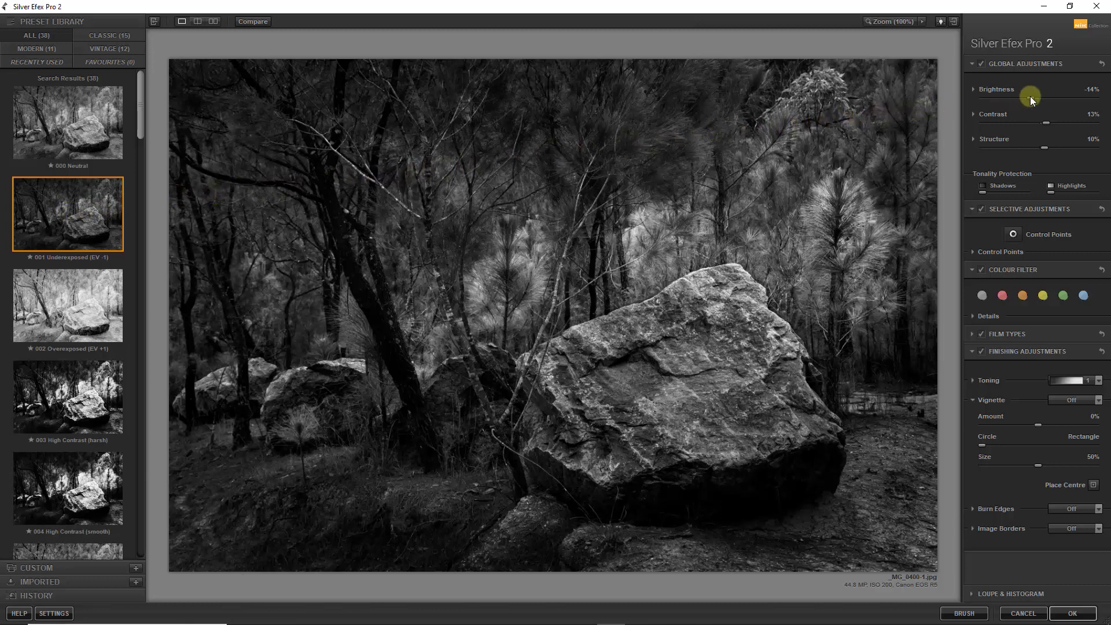
drag(1033, 96, 1044, 98)
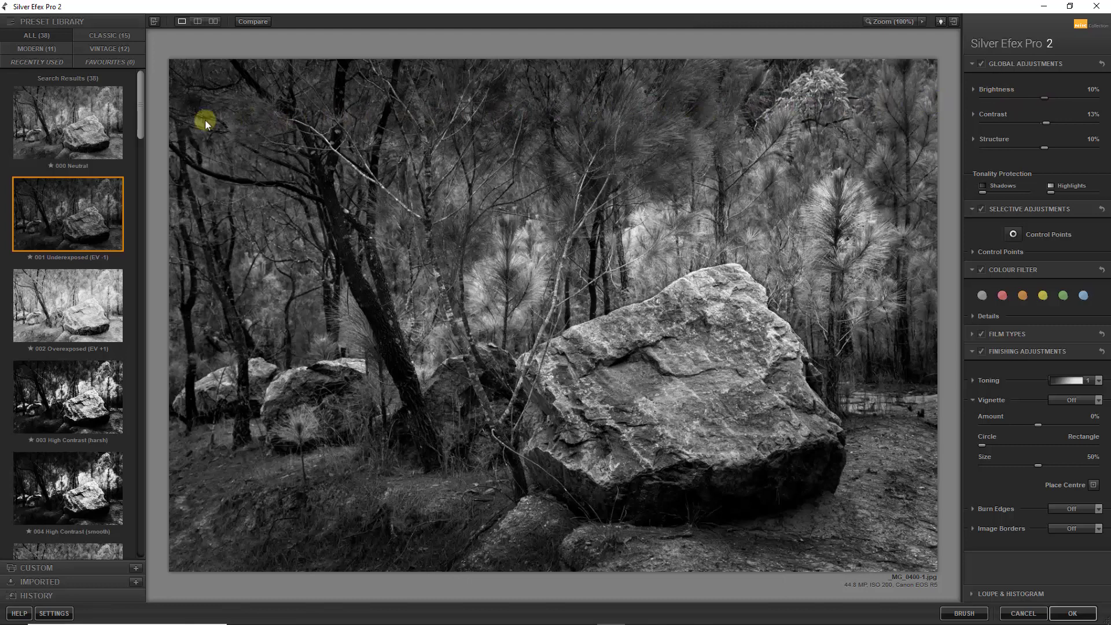
- Alternate between the 005 High Structure (harsh) and 006 High Structure (smooth) presets, keeping 006 High Structure (smooth) applied
drag(140, 122, 136, 186)
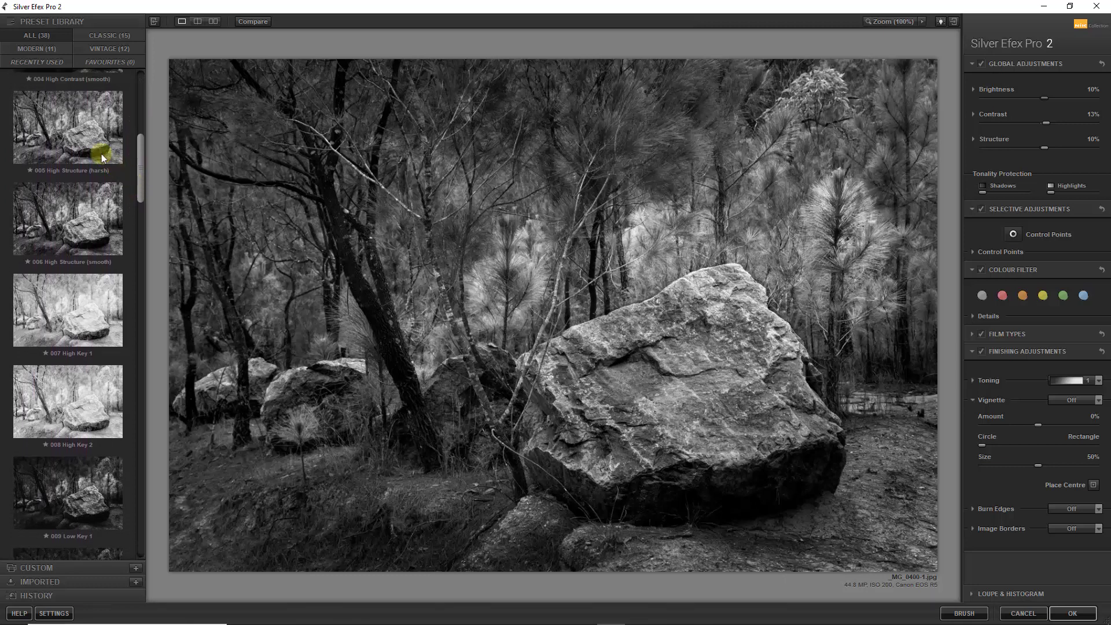
click(64, 122)
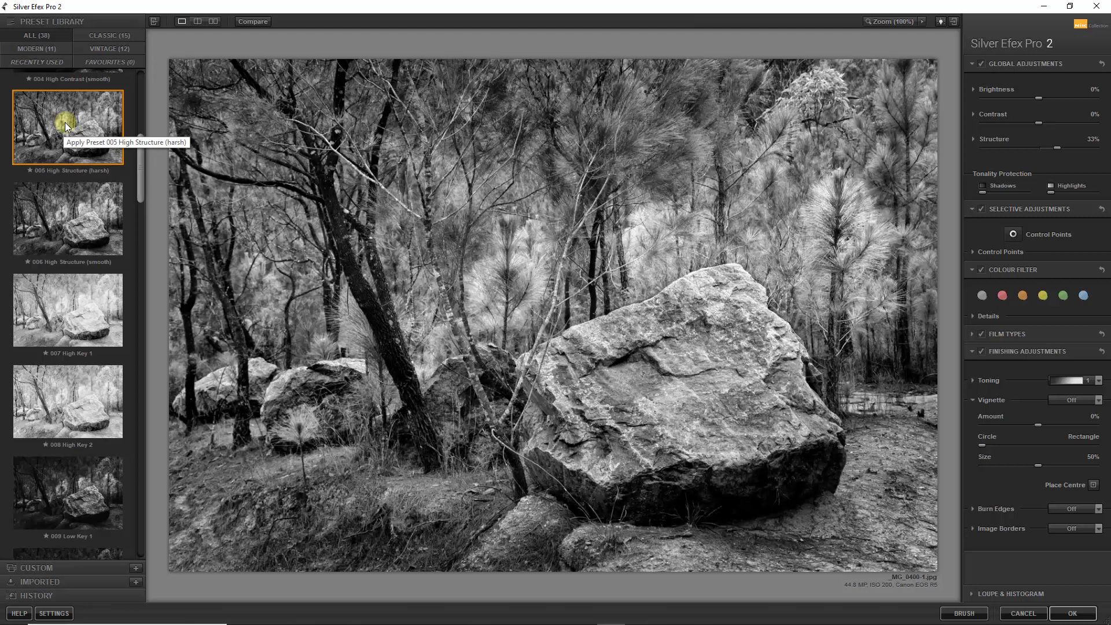
click(66, 220)
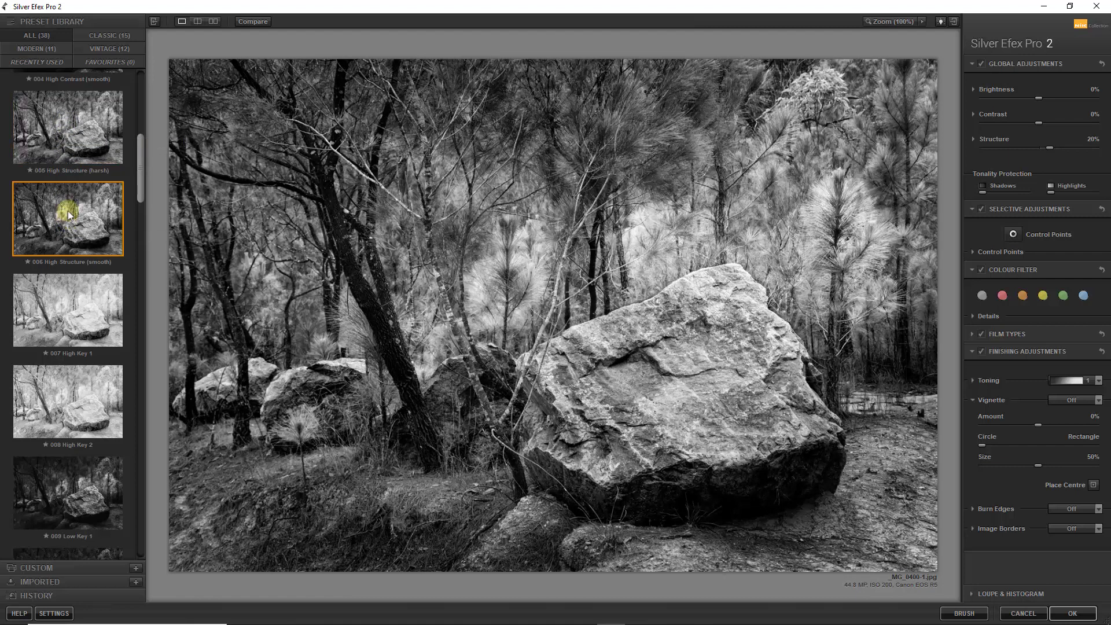
click(71, 132)
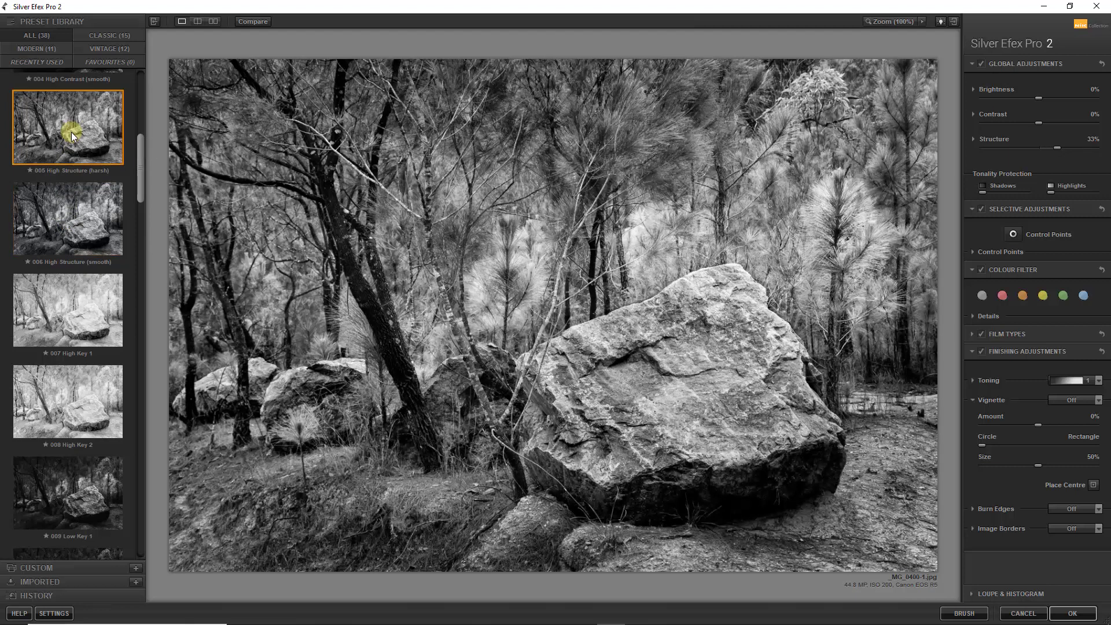
click(68, 217)
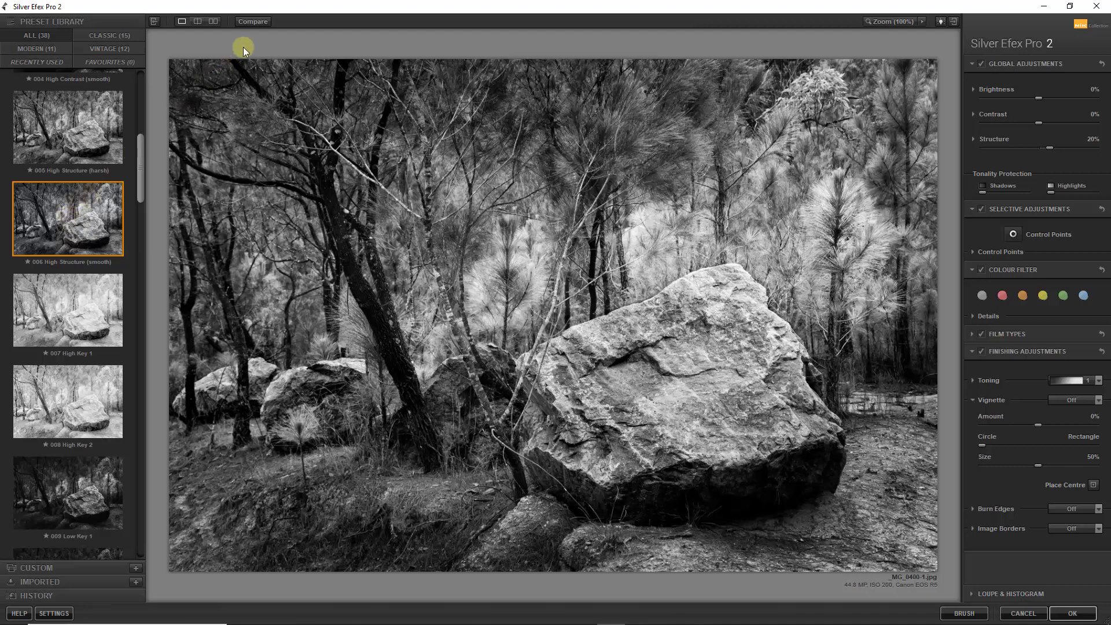
- Compare the High Structure (smooth) result with the original boulder photo several times
click(249, 22)
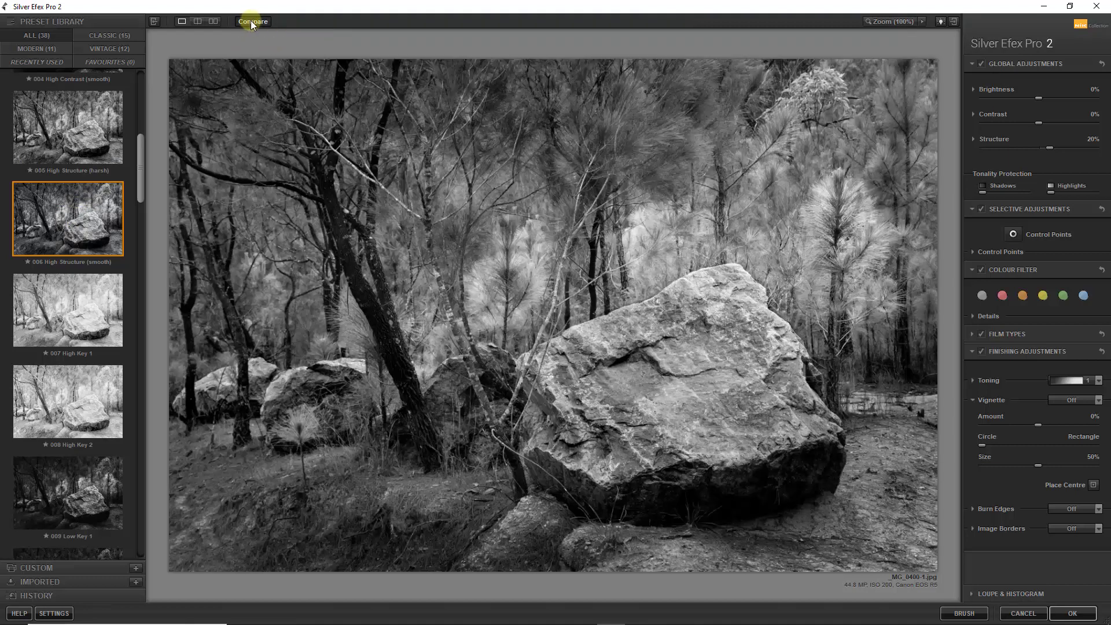
click(250, 22)
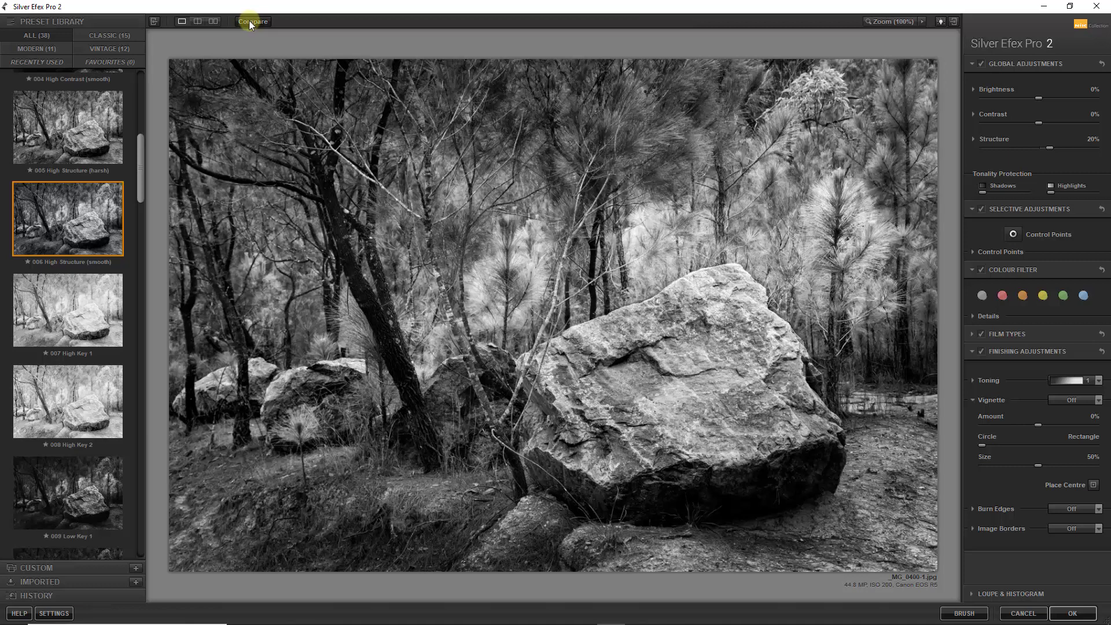
click(249, 22)
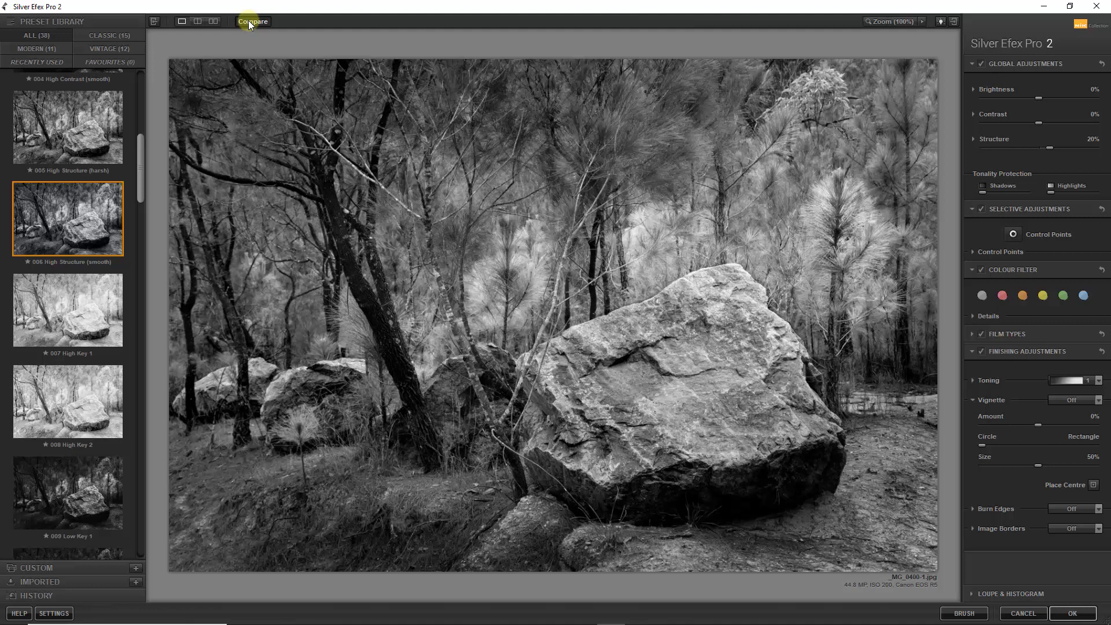
click(248, 21)
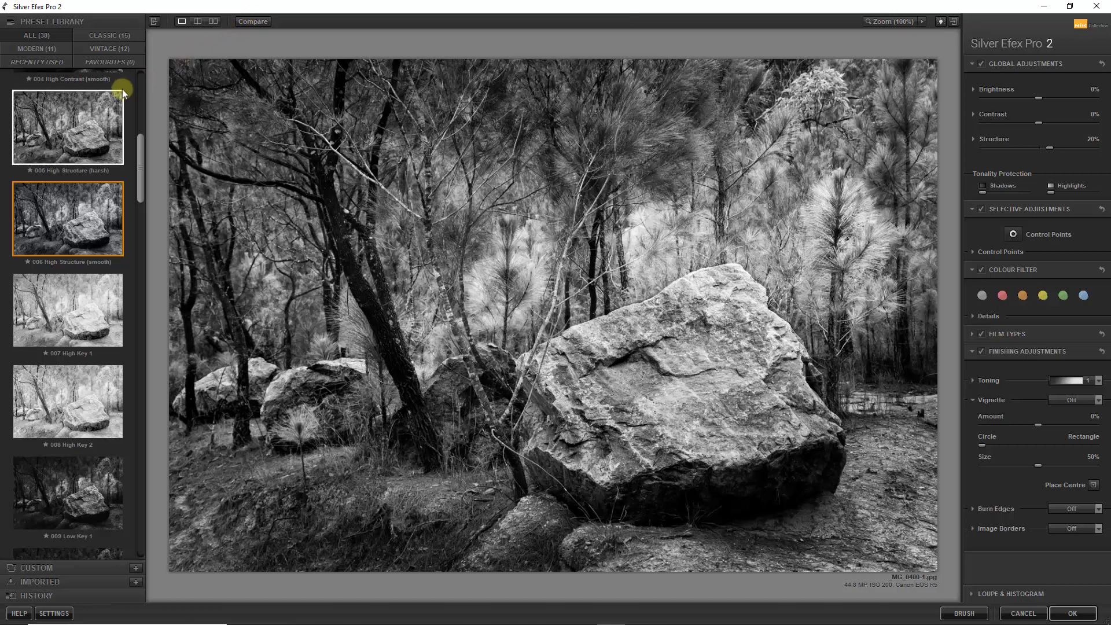
- Try the 005 High Structure (harsh) preset again, compare it with the original, and return to 006 High Structure (smooth)
click(64, 120)
click(252, 22)
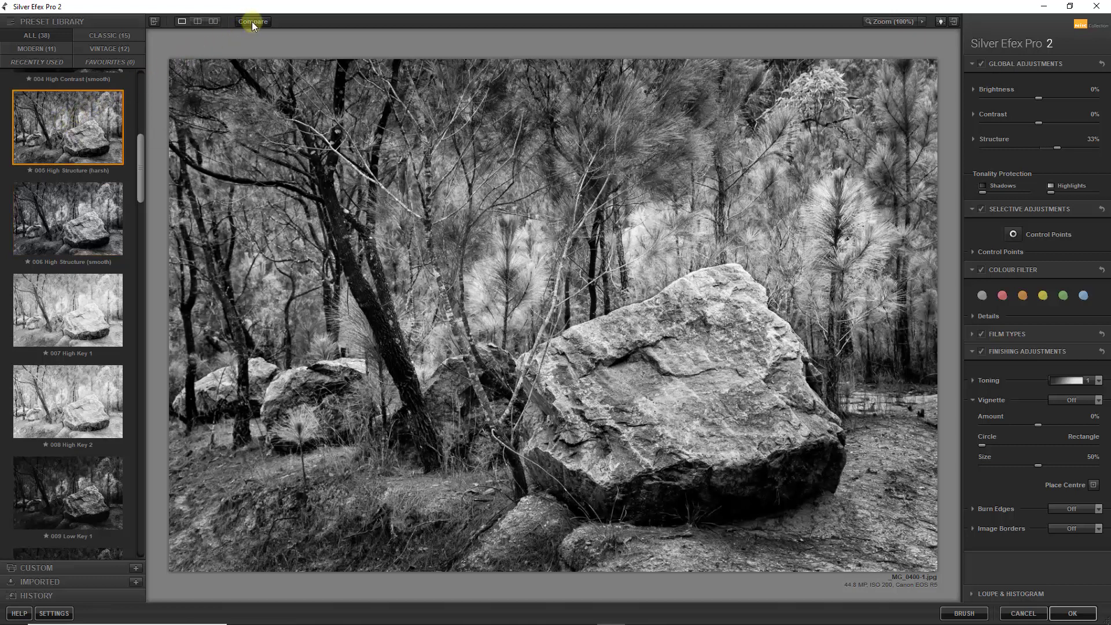
click(252, 22)
click(251, 22)
click(86, 207)
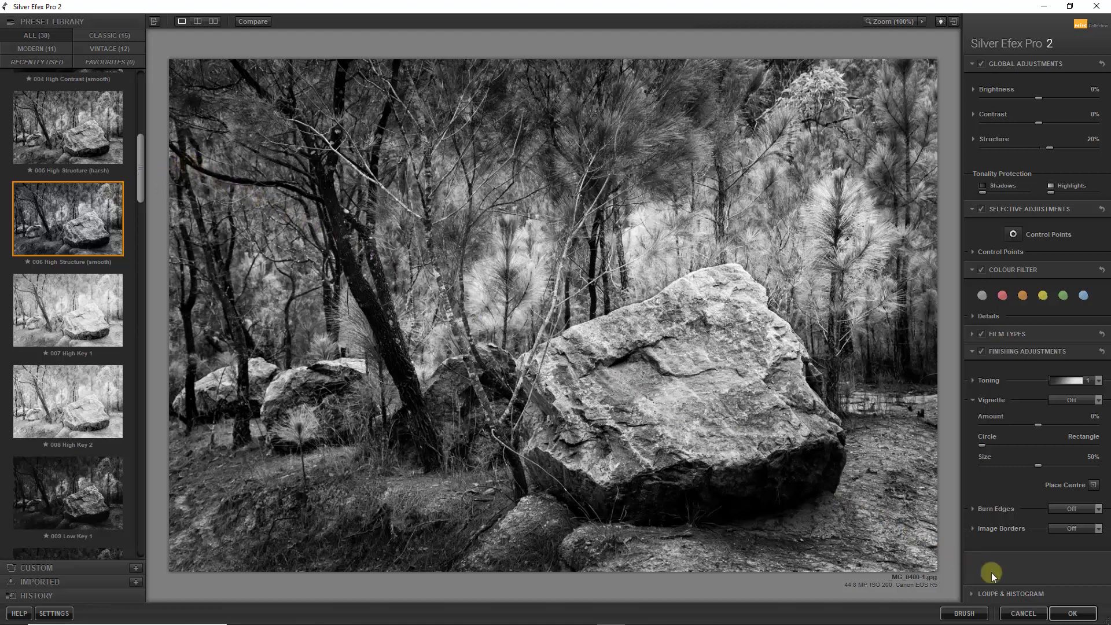
- Commit the Silver Efex Pro 2 effect to Photoshop and toggle its layer's visibility to compare before and after, leaving it visible
click(1070, 614)
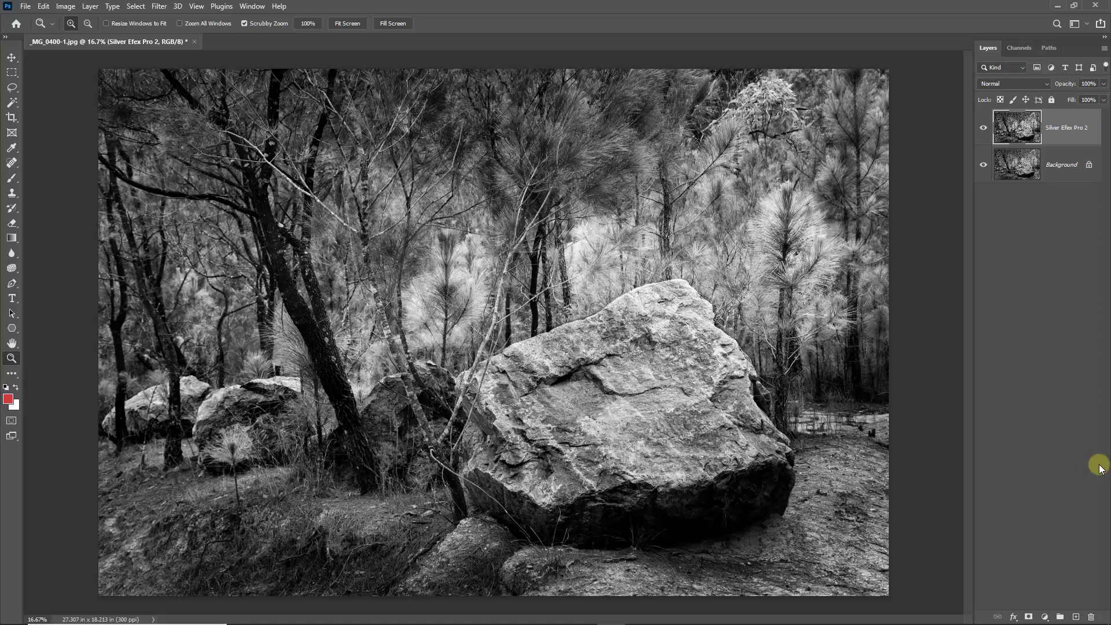
click(983, 131)
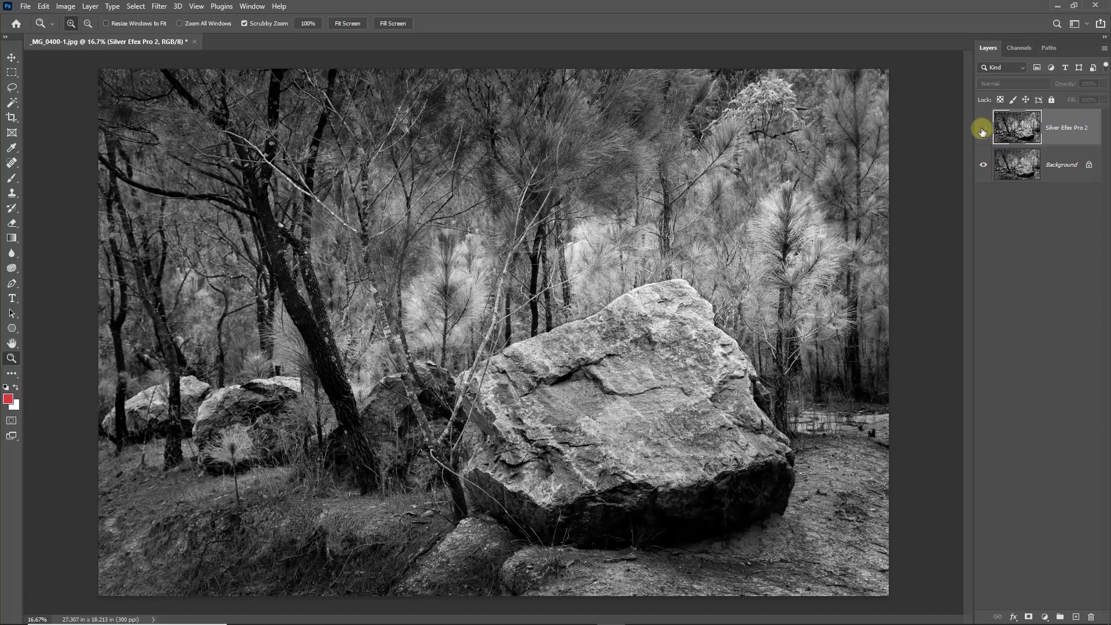
click(982, 131)
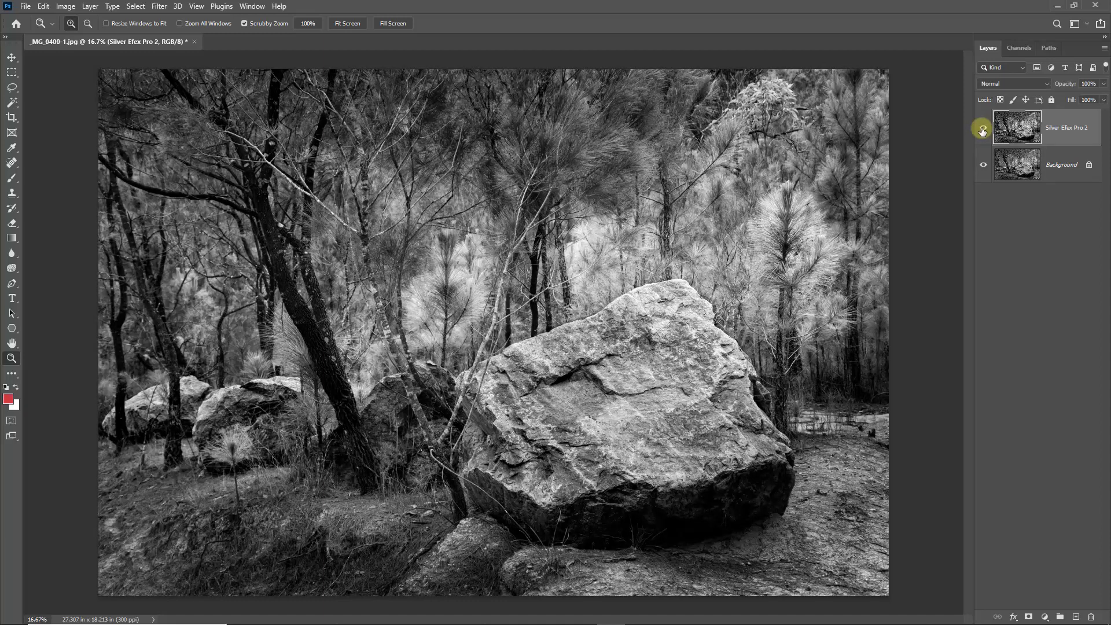